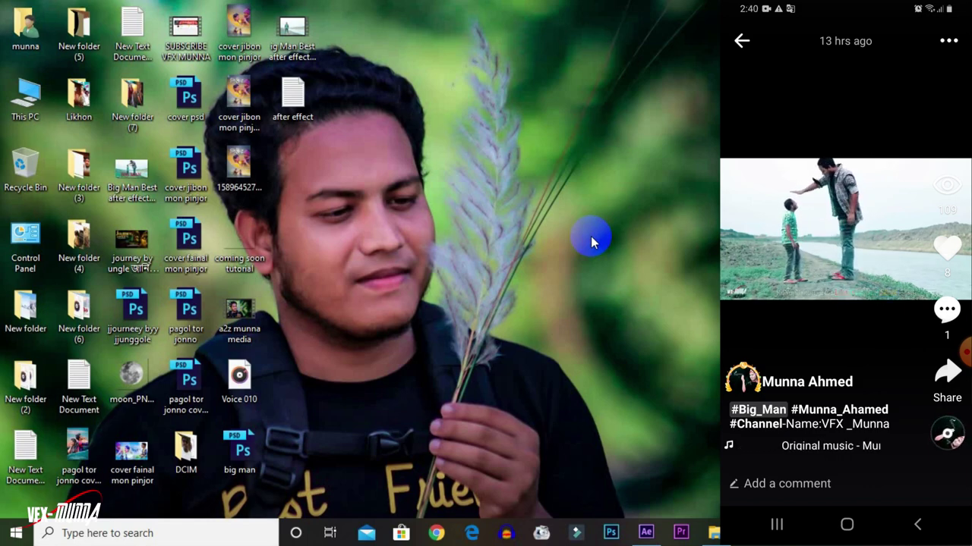
Import MVI_7874.MP4 from File Explorer and build a new MVI_7874 composition from it
{"action": "left_click", "coordinate": [647, 535]}
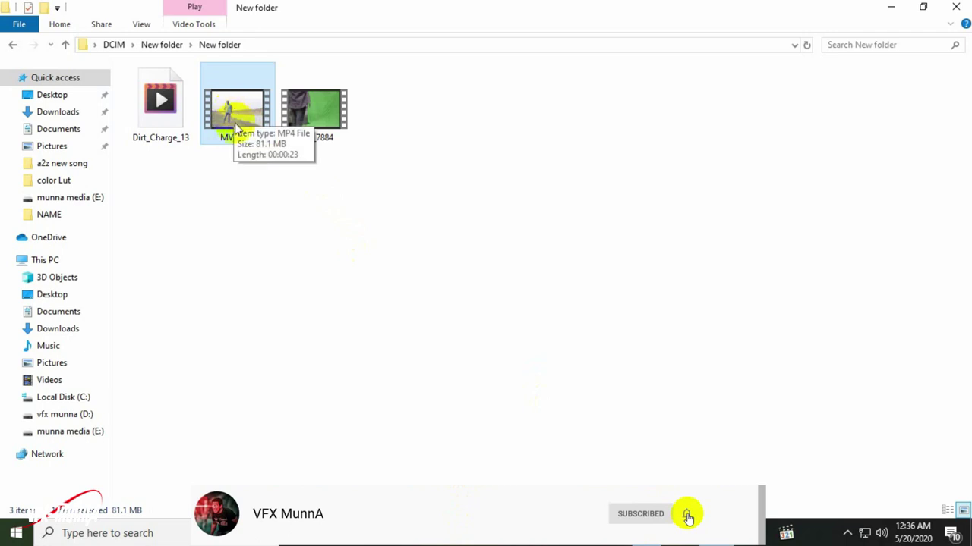
{"action": "mouse_move", "coordinate": [234, 111]}
{"action": "left_mouse_down"}
{"action": "mouse_move", "coordinate": [634, 465]}
{"action": "mouse_move", "coordinate": [114, 222]}
{"action": "mouse_move", "coordinate": [112, 256]}
{"action": "left_mouse_up"}
{"action": "left_click", "coordinate": [42, 190]}
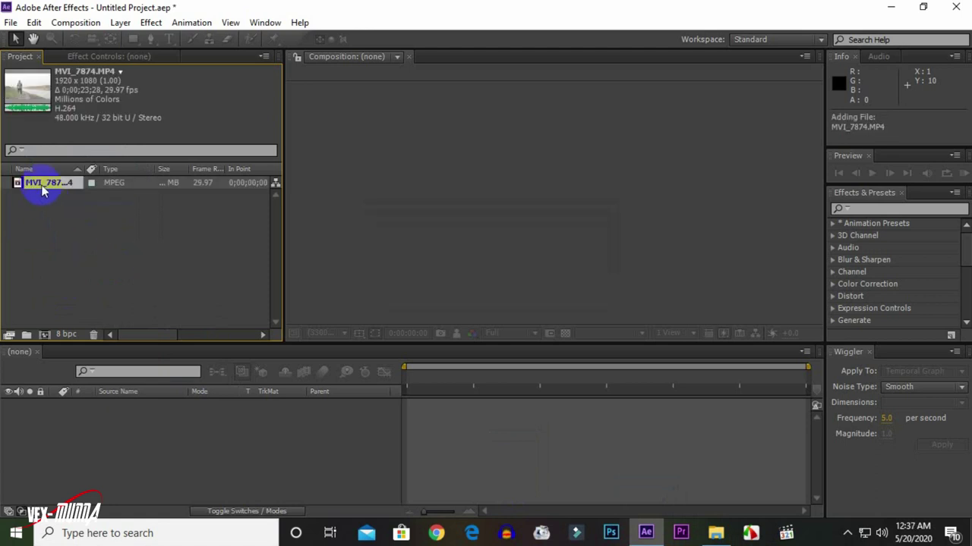
{"action": "left_click_drag", "start_coordinate": [39, 188], "coordinate": [173, 422]}
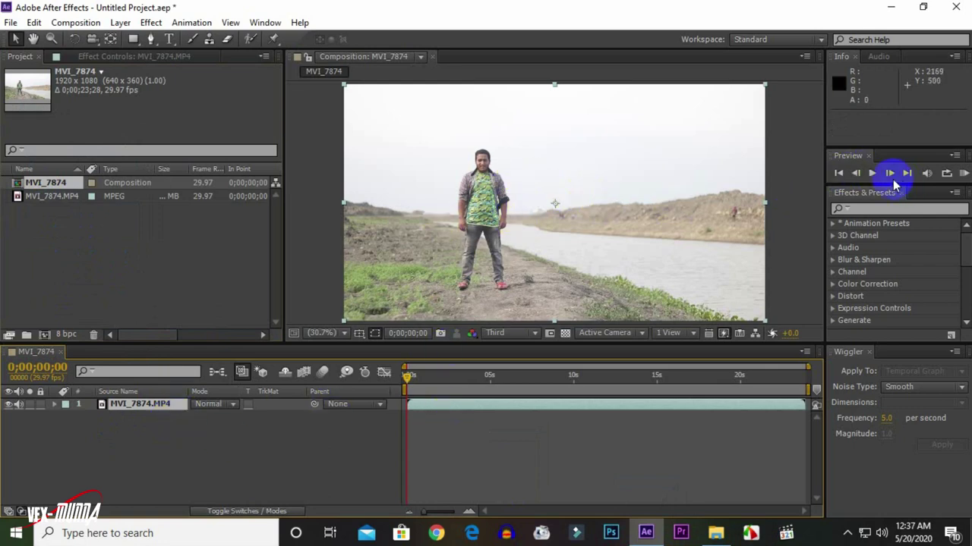
Preview the MVI_7874 composition to around 17 seconds, then return to the footage folder
{"action": "left_click", "coordinate": [872, 174]}
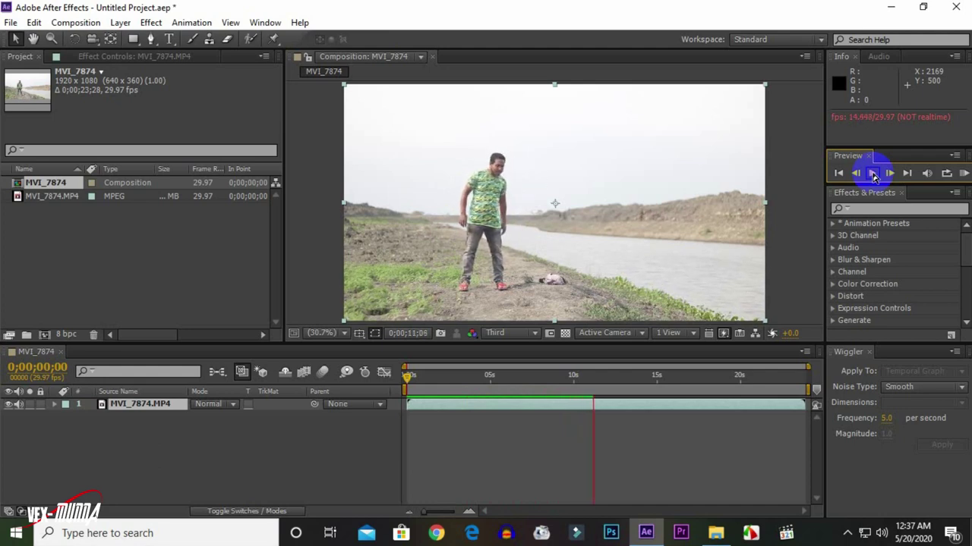
{"action": "left_click", "coordinate": [873, 174]}
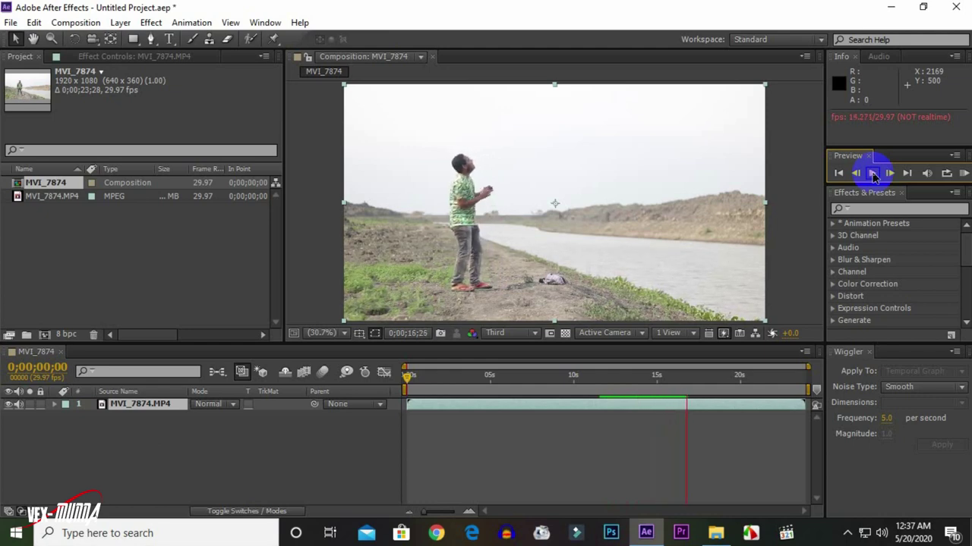
{"action": "left_click", "coordinate": [873, 174]}
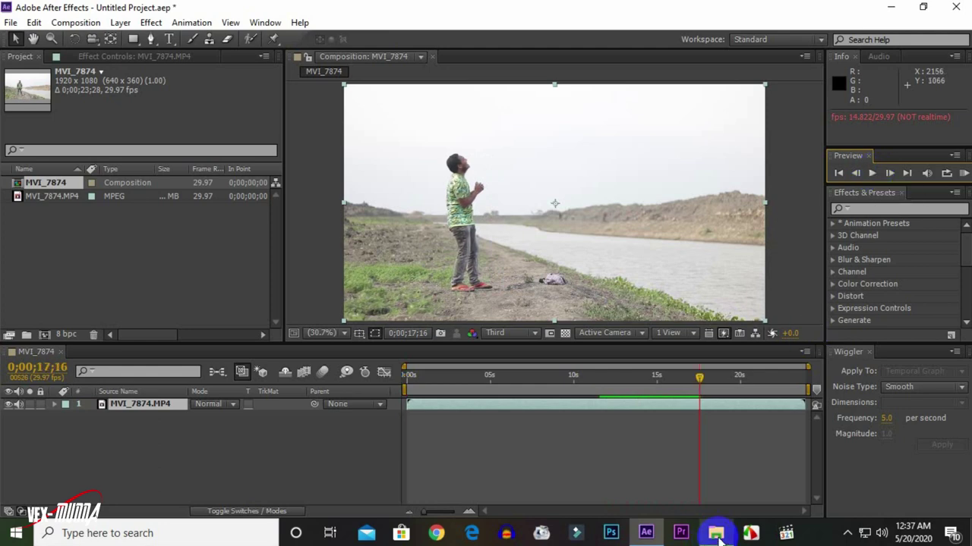
{"action": "left_click", "coordinate": [718, 535]}
Import MVI_7884.MP4 and add it above MVI_7874 as a second composition layer
{"action": "left_click", "coordinate": [327, 110]}
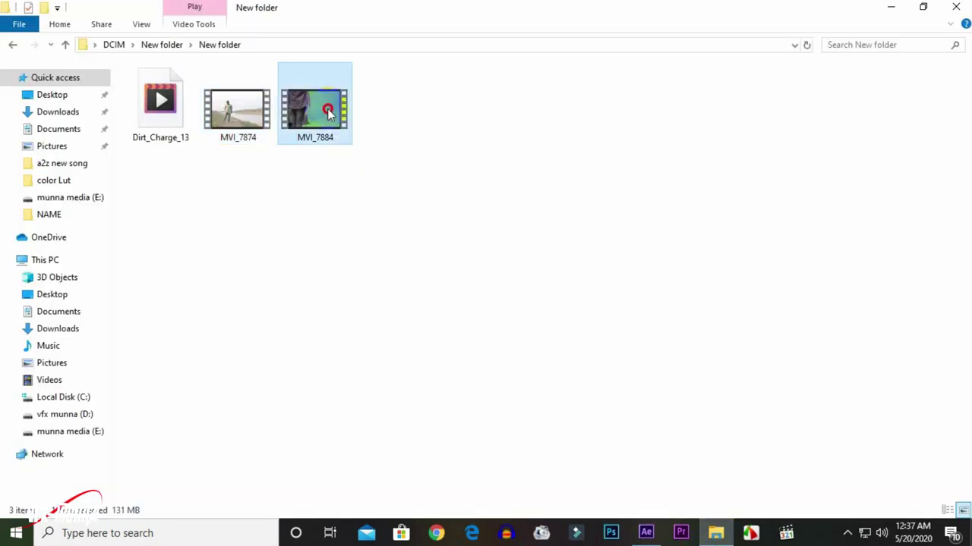
{"action": "left_click_drag", "start_coordinate": [327, 110], "coordinate": [646, 539]}
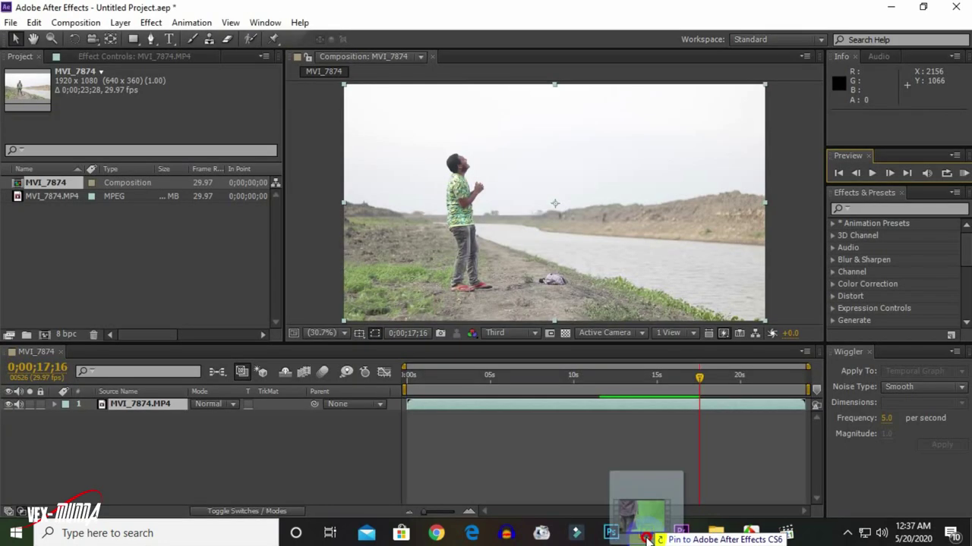
{"action": "left_click_drag", "start_coordinate": [646, 539], "coordinate": [108, 265]}
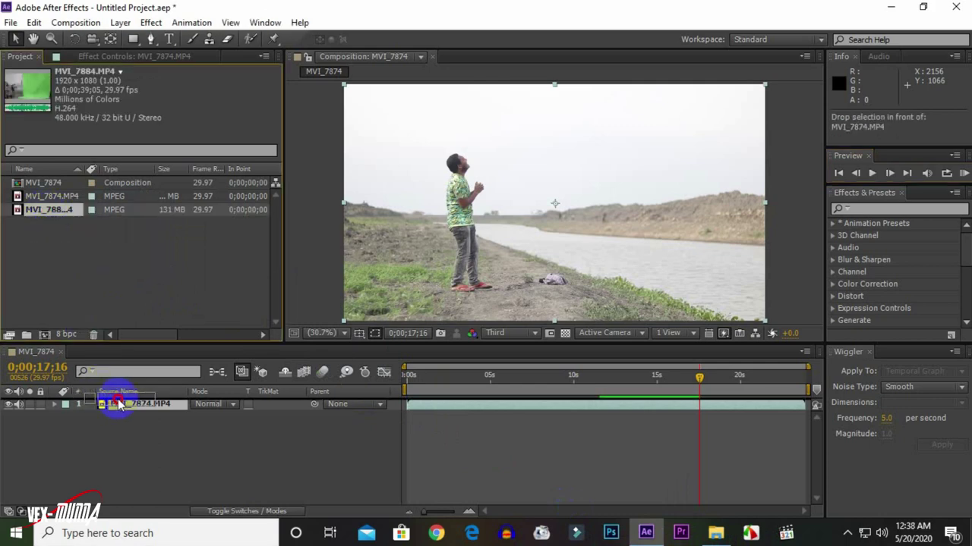
{"action": "left_click_drag", "start_coordinate": [47, 215], "coordinate": [121, 407]}
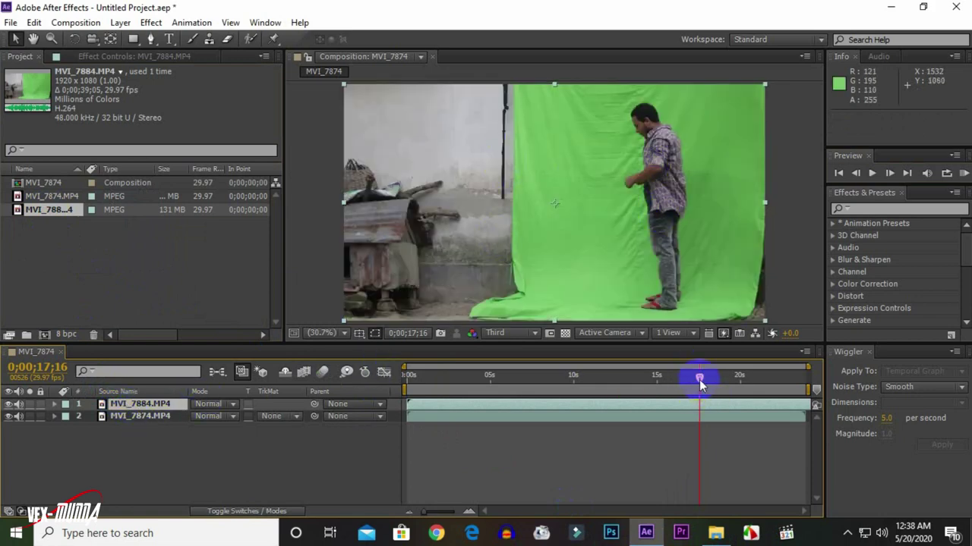
Scrub the timeline to 0;00;13;20, where the man crouches before the green screen
{"action": "left_click_drag", "start_coordinate": [639, 377], "coordinate": [514, 377]}
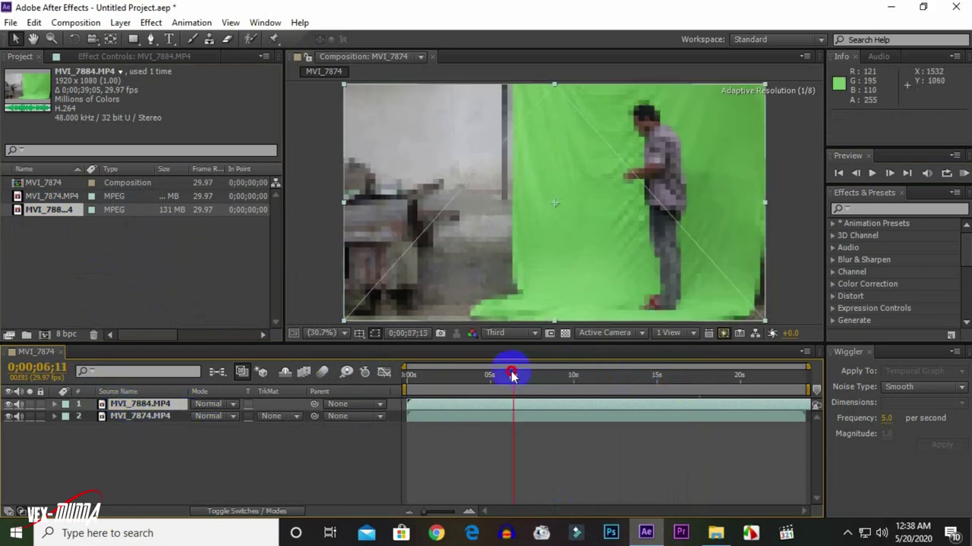
{"action": "mouse_move", "coordinate": [514, 375]}
{"action": "left_mouse_down"}
{"action": "mouse_move", "coordinate": [577, 377]}
{"action": "mouse_move", "coordinate": [636, 408]}
{"action": "left_mouse_up"}
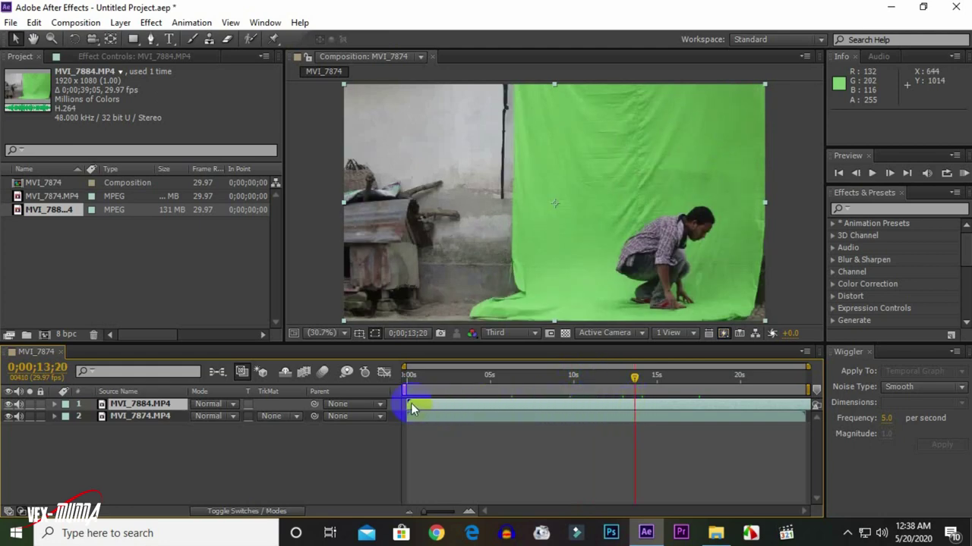
{"action": "left_click", "coordinate": [35, 22]}
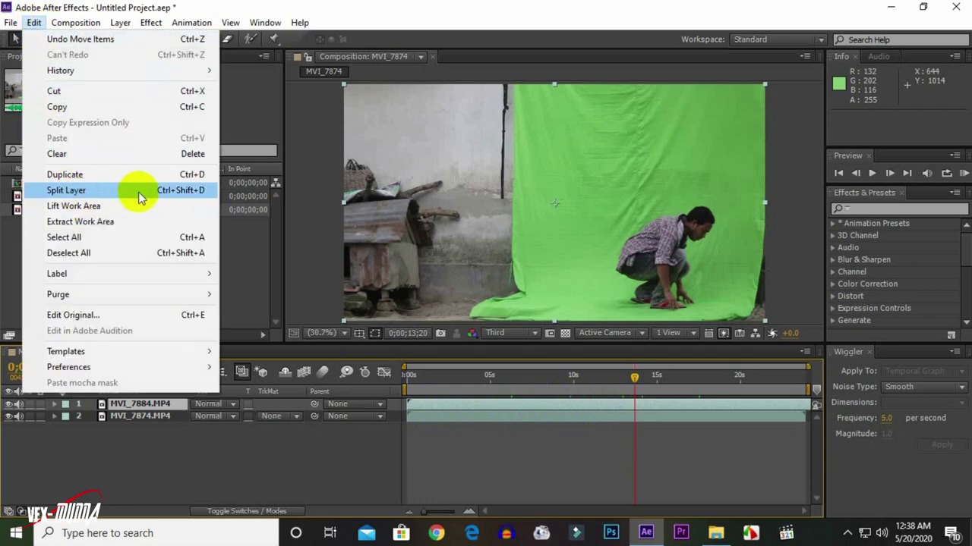
Split MVI_7884 at 0;00;13;20 and clear the earlier half so the layer starts there
{"action": "left_click", "coordinate": [182, 191]}
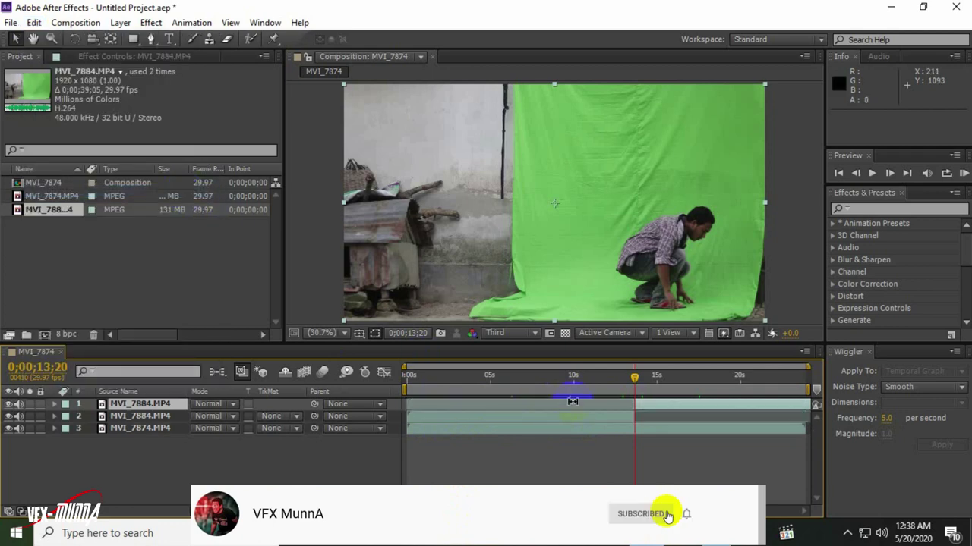
{"action": "left_click", "coordinate": [587, 416]}
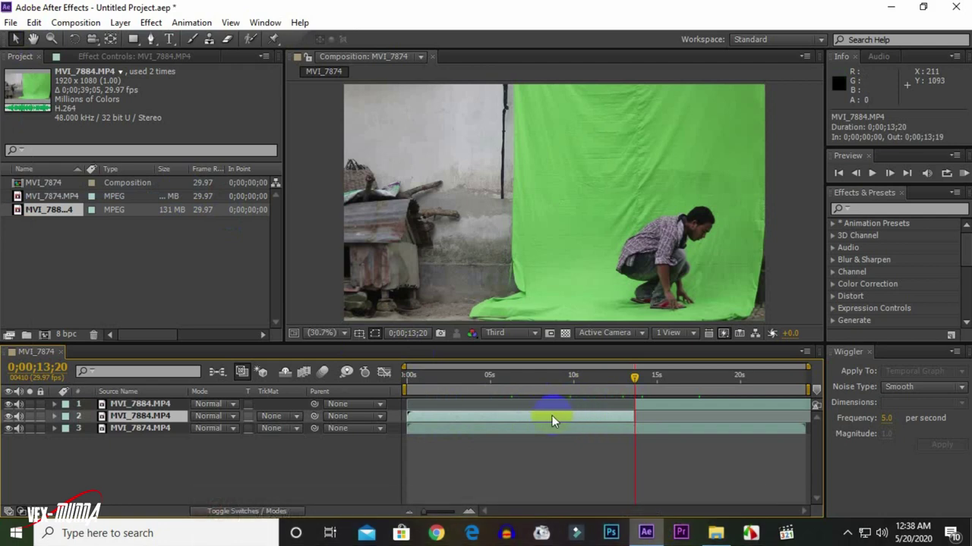
{"action": "left_click", "coordinate": [34, 24]}
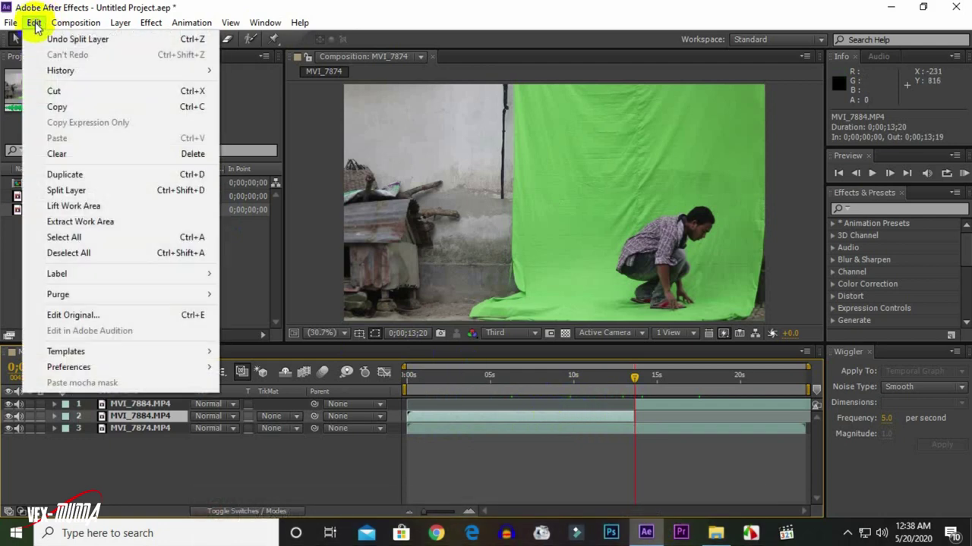
{"action": "left_click", "coordinate": [92, 161]}
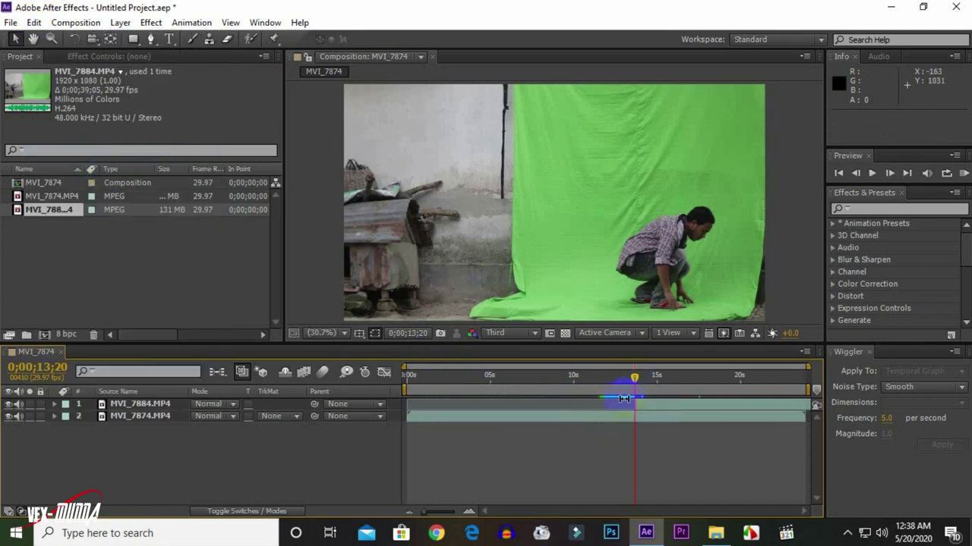
{"action": "mouse_move", "coordinate": [633, 378]}
{"action": "left_mouse_down"}
{"action": "mouse_move", "coordinate": [660, 384]}
{"action": "mouse_move", "coordinate": [634, 376]}
{"action": "left_mouse_up"}
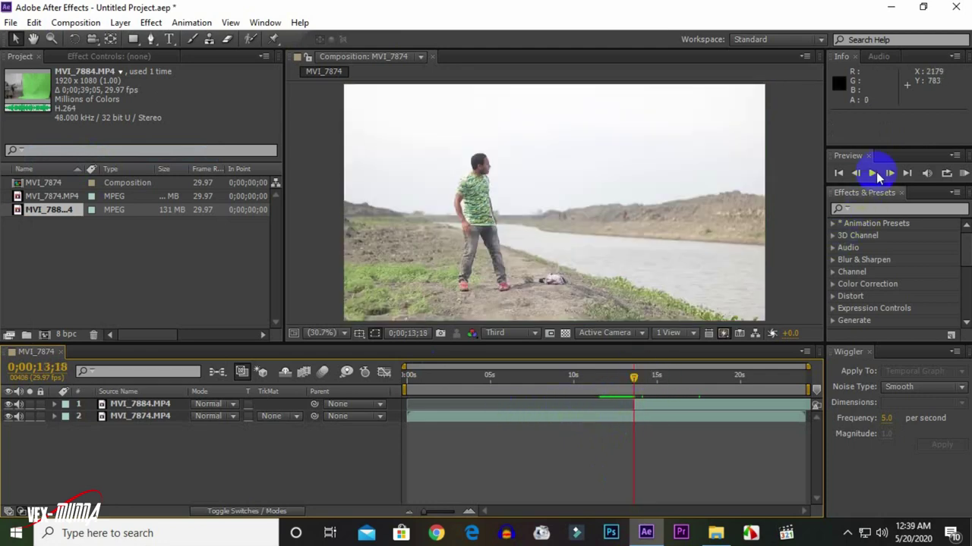
Play the trimmed composition to 0;00;17;00 and select the MVI_7884 layer
{"action": "left_click", "coordinate": [875, 174]}
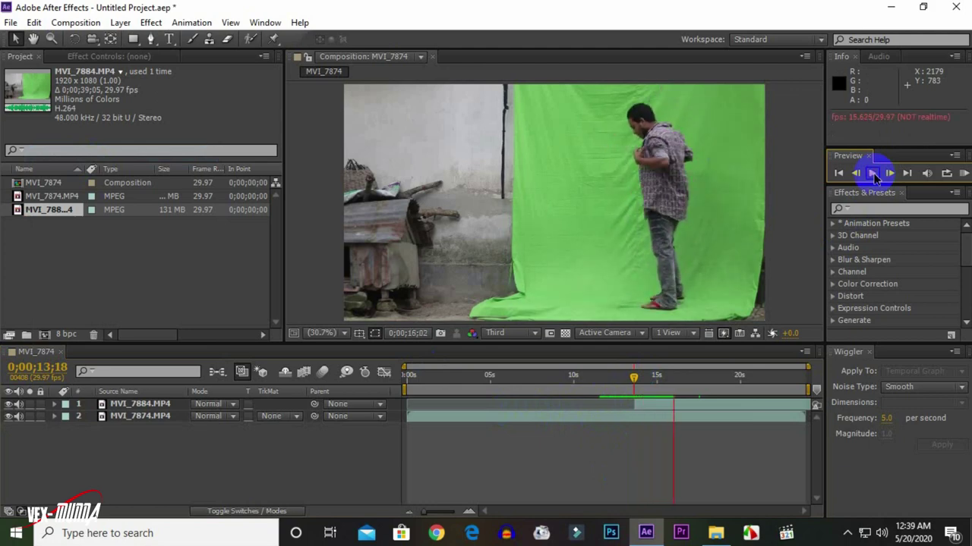
{"action": "left_click", "coordinate": [873, 174]}
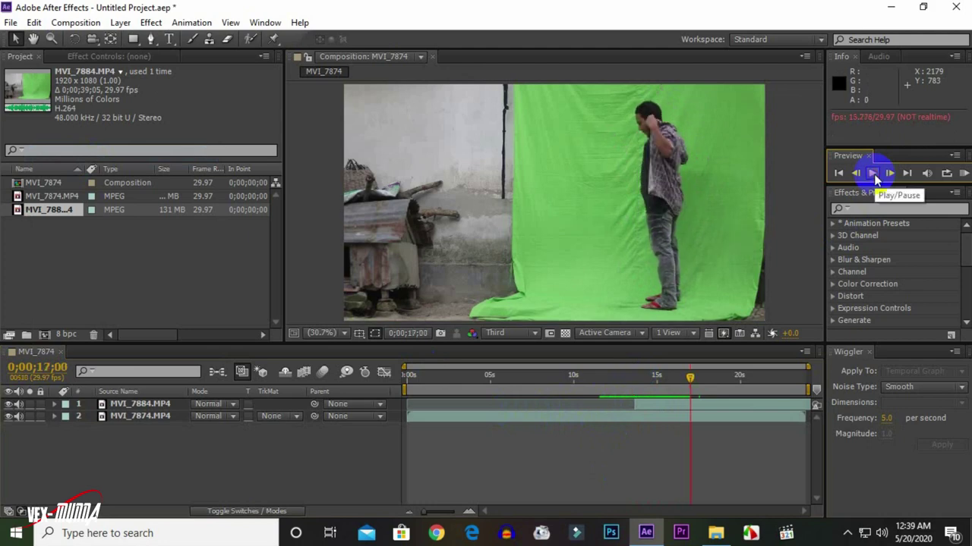
{"action": "left_click", "coordinate": [699, 403]}
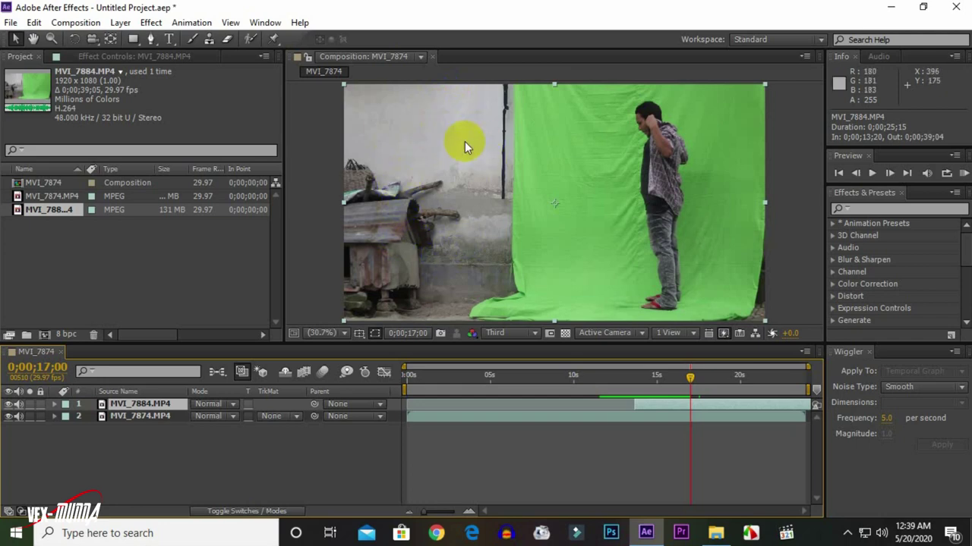
Draw a nine-vertex mask on MVI_7884 around the green screen
{"action": "left_click", "coordinate": [151, 40]}
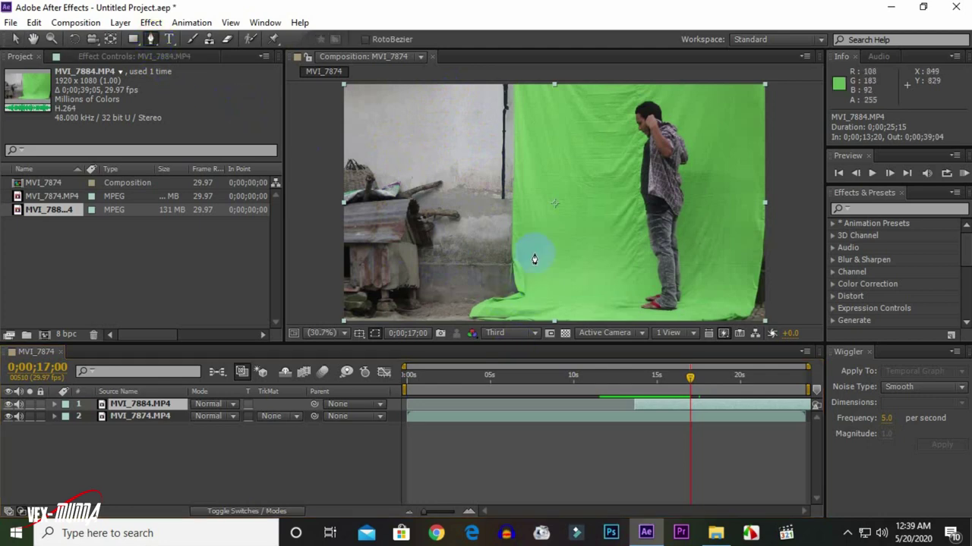
{"action": "scroll", "coordinate": [539, 241], "scroll_direction": "down", "scroll_amount": 2}
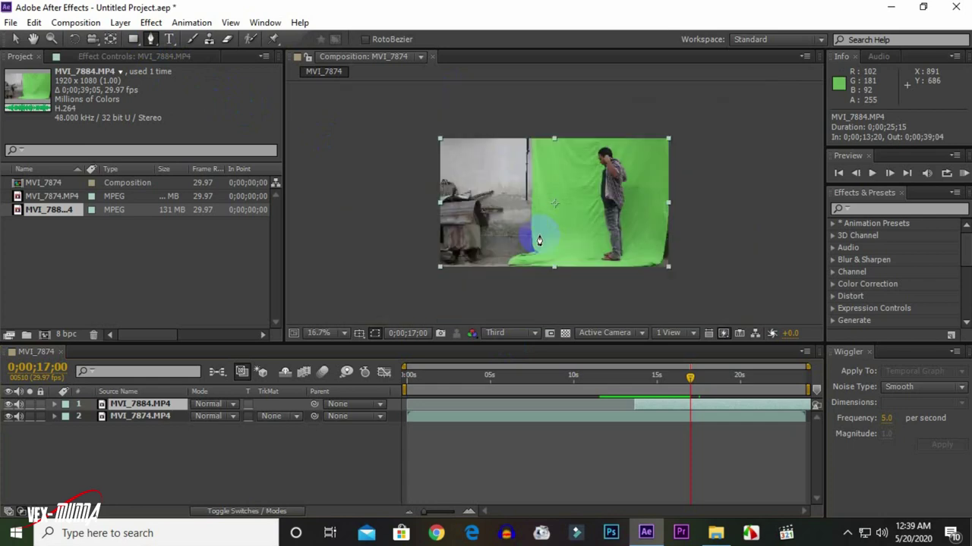
{"action": "key", "text": "comma"}
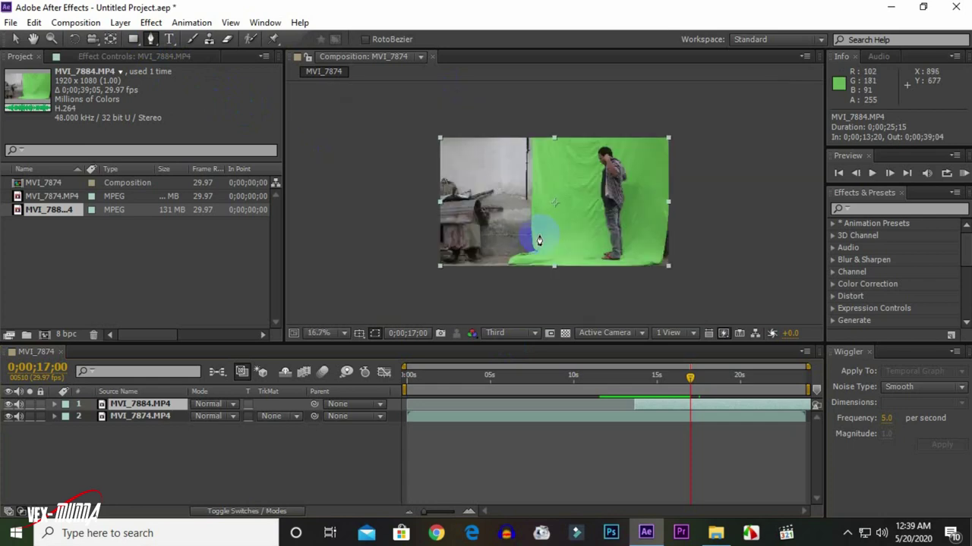
{"action": "left_click", "coordinate": [534, 282]}
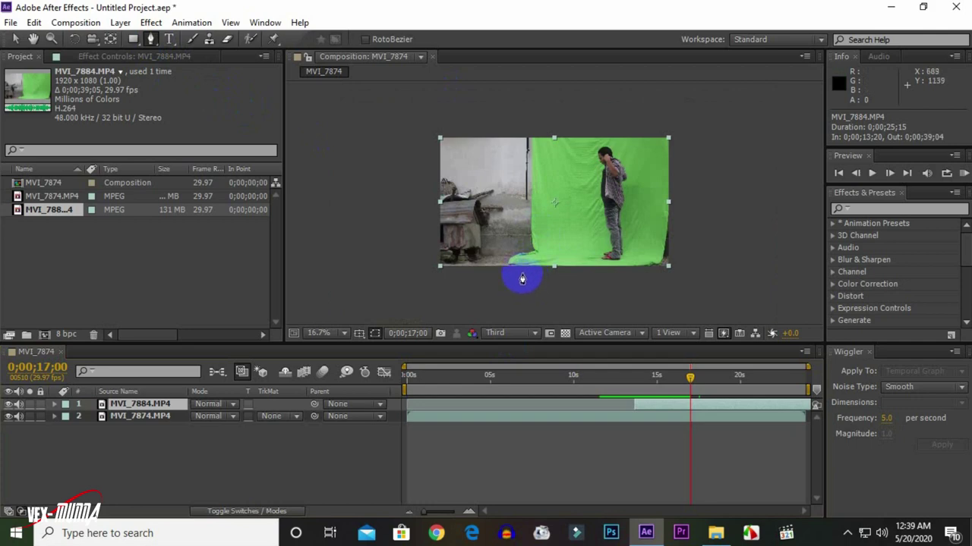
{"action": "left_click", "coordinate": [521, 272]}
{"action": "left_click", "coordinate": [529, 261]}
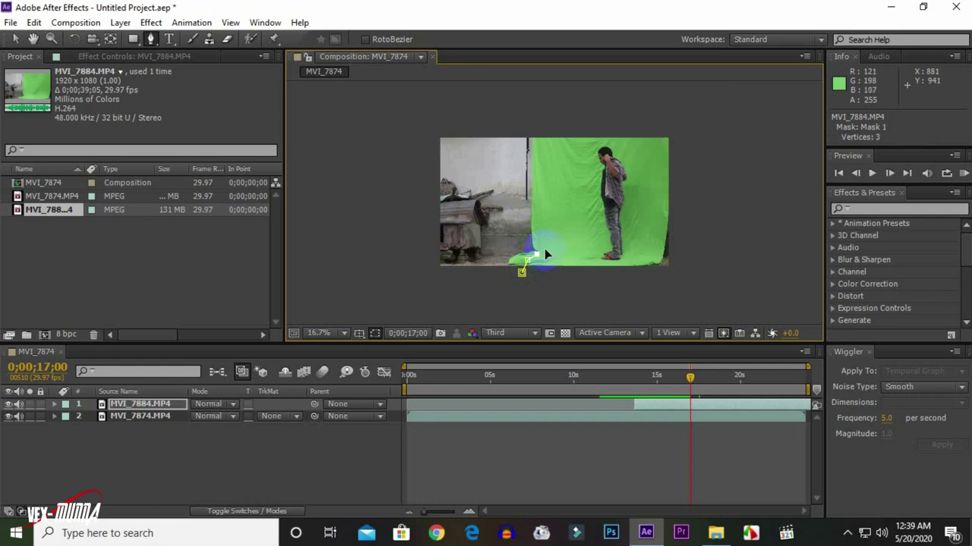
{"action": "left_click", "coordinate": [544, 239]}
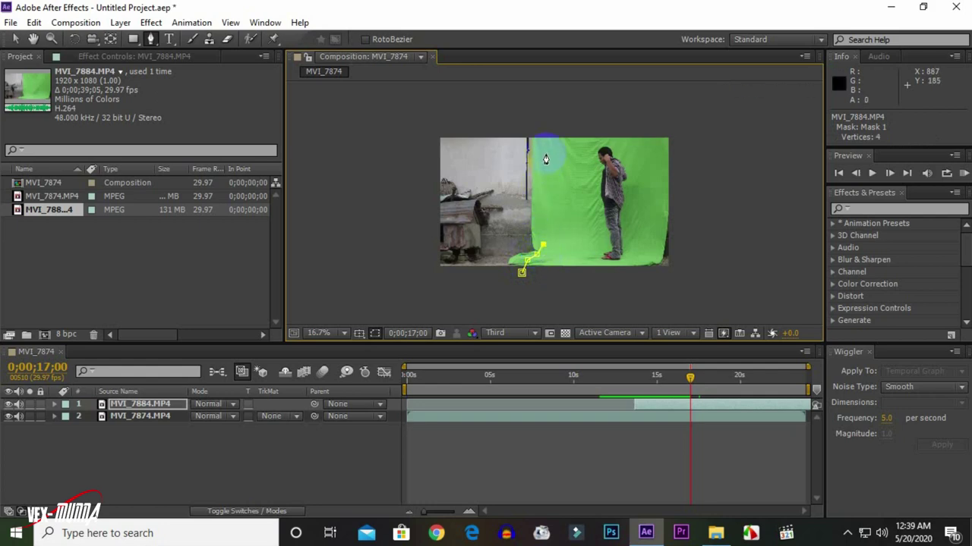
{"action": "left_click", "coordinate": [675, 134]}
{"action": "left_click", "coordinate": [662, 227]}
{"action": "left_click", "coordinate": [644, 258]}
{"action": "left_click", "coordinate": [619, 268]}
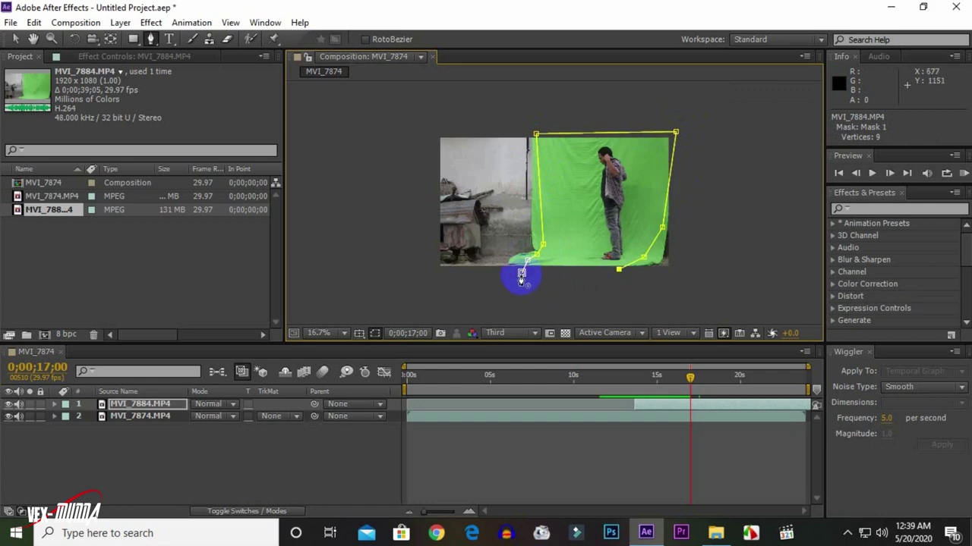
{"action": "left_click", "coordinate": [521, 273]}
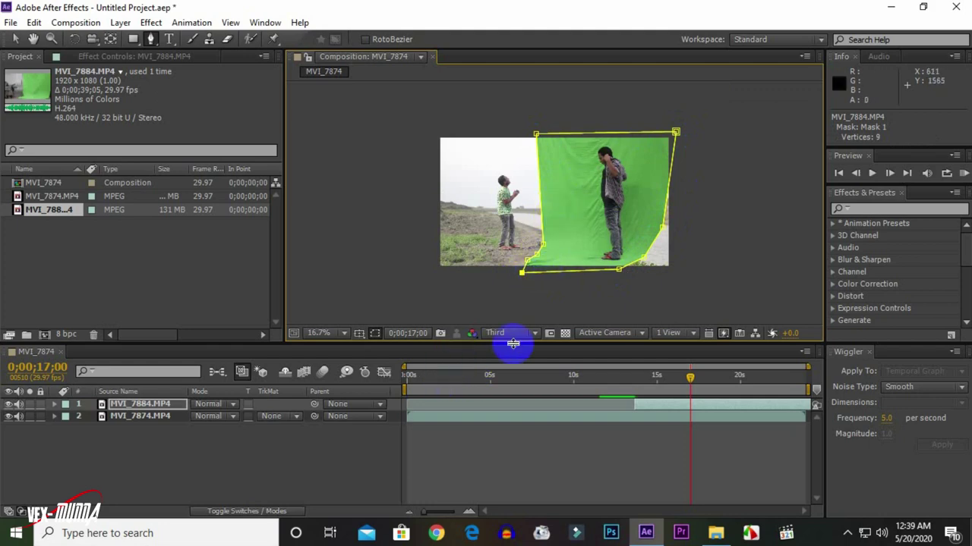
Fit the composition in the viewer and move MVI_7884 left to 468.8, 533.5
{"action": "left_click", "coordinate": [313, 335]}
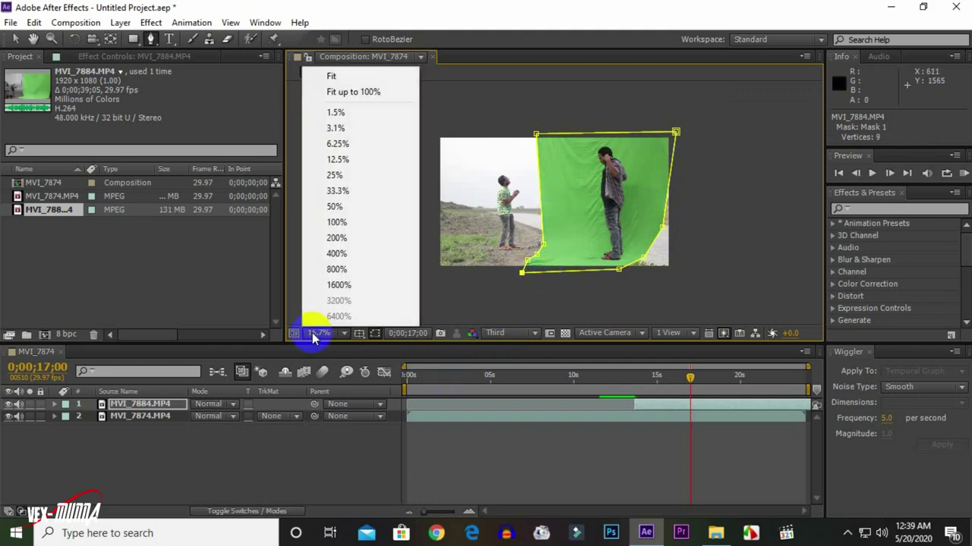
{"action": "left_click", "coordinate": [358, 76]}
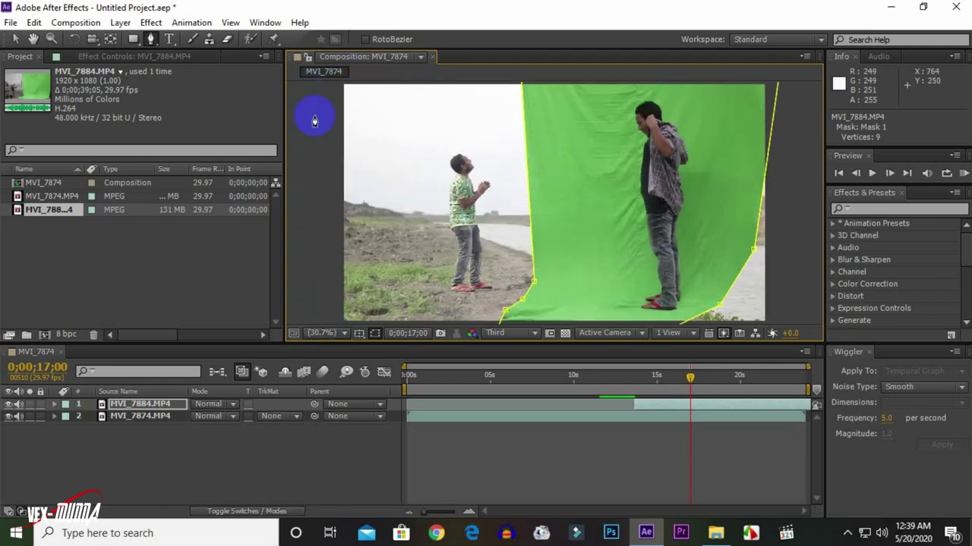
{"action": "left_click", "coordinate": [15, 39]}
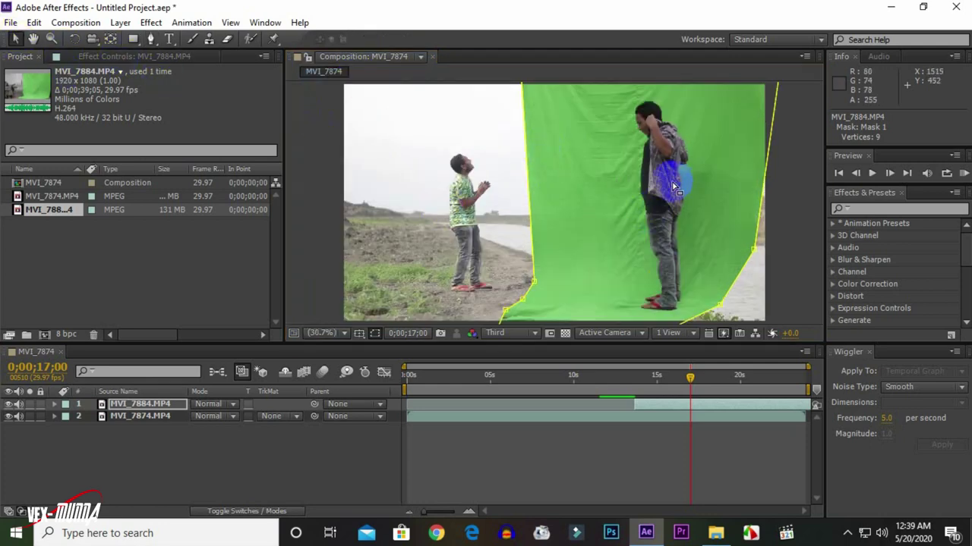
{"action": "left_click", "coordinate": [602, 170]}
{"action": "left_click_drag", "start_coordinate": [610, 164], "coordinate": [531, 166]}
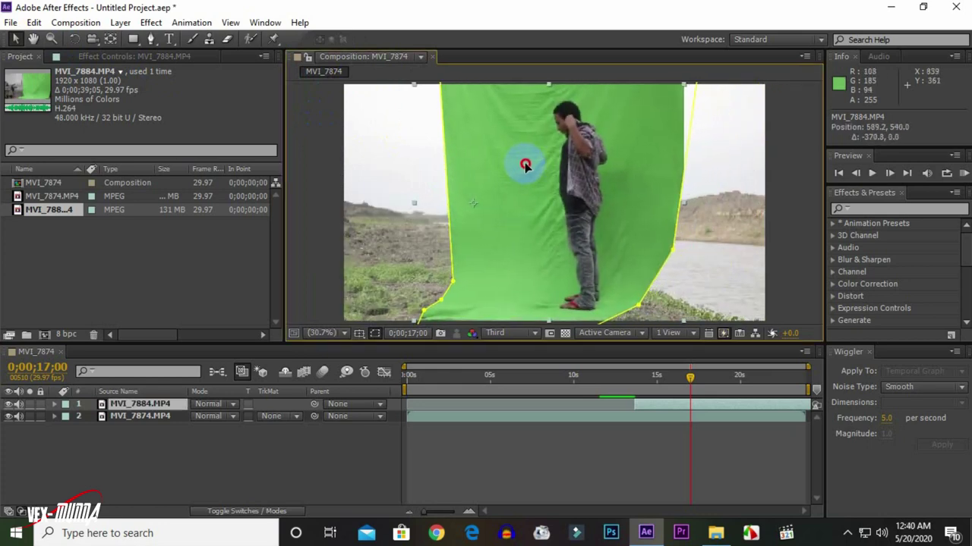
{"action": "left_click_drag", "start_coordinate": [532, 165], "coordinate": [495, 165]}
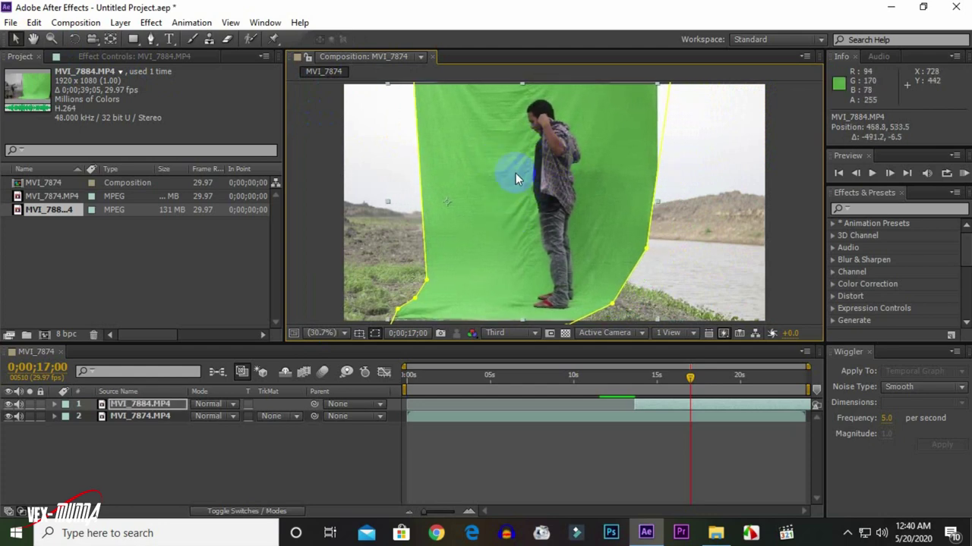
Apply Keylight (1.2) to MVI_7884 and sample the green backdrop as Screen Colour
{"action": "left_click", "coordinate": [150, 23]}
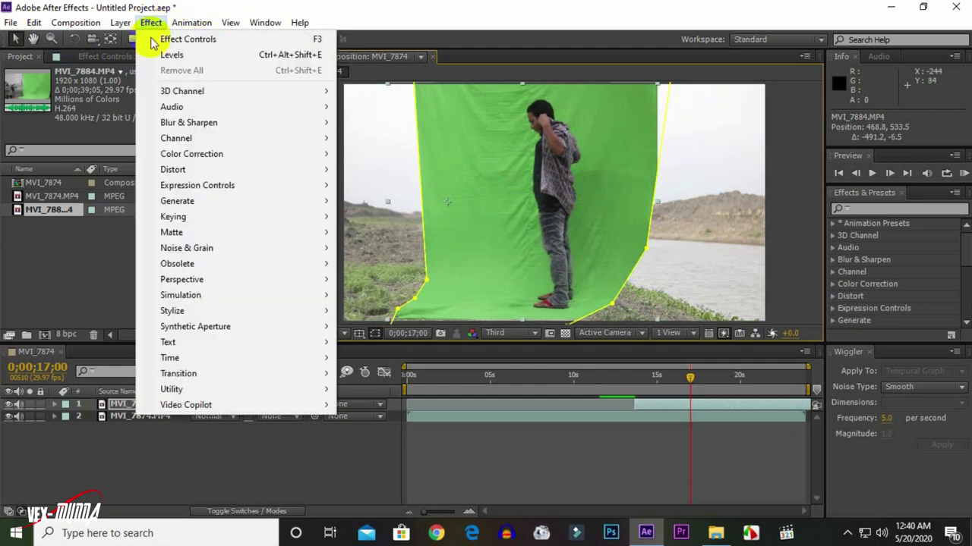
{"action": "mouse_move", "coordinate": [175, 217]}
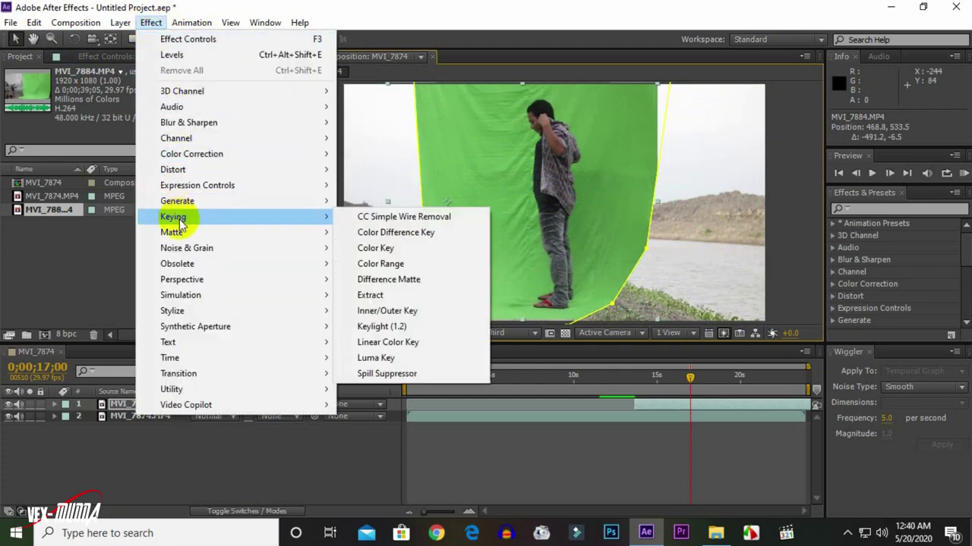
{"action": "left_click", "coordinate": [410, 328]}
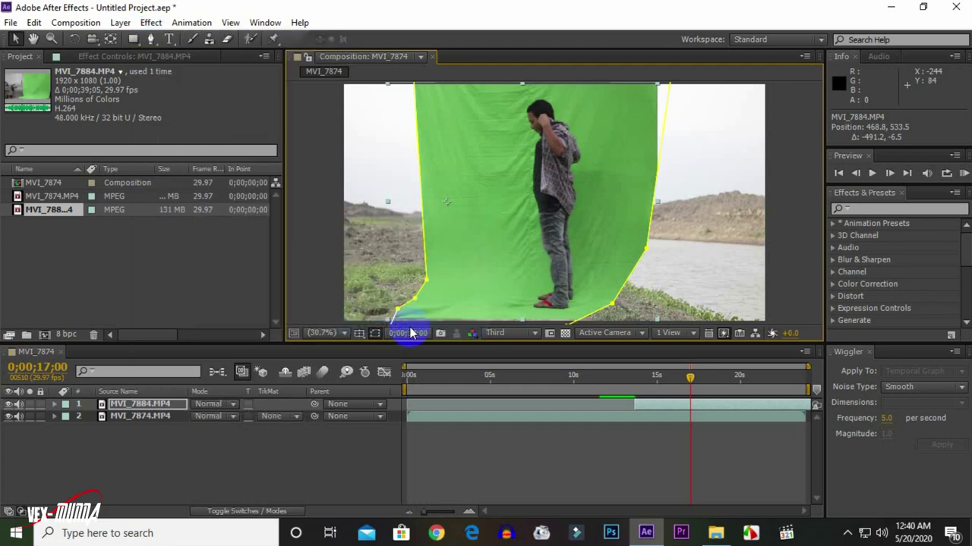
{"action": "left_click", "coordinate": [129, 57]}
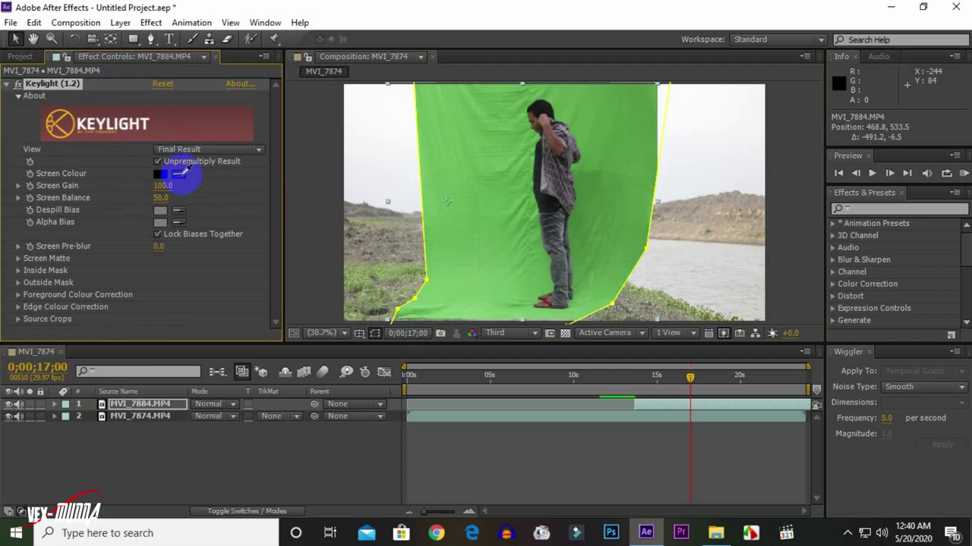
{"action": "left_click", "coordinate": [179, 173]}
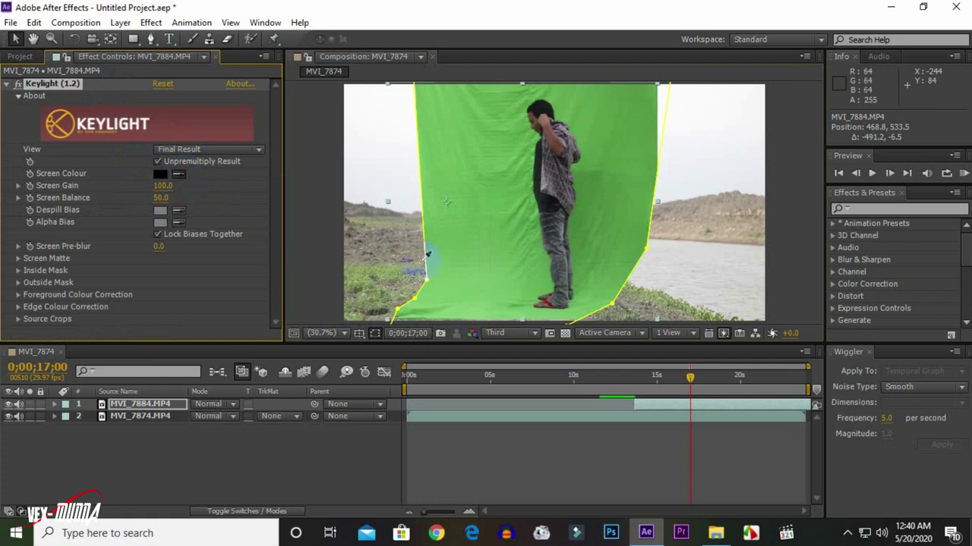
{"action": "left_click", "coordinate": [592, 171]}
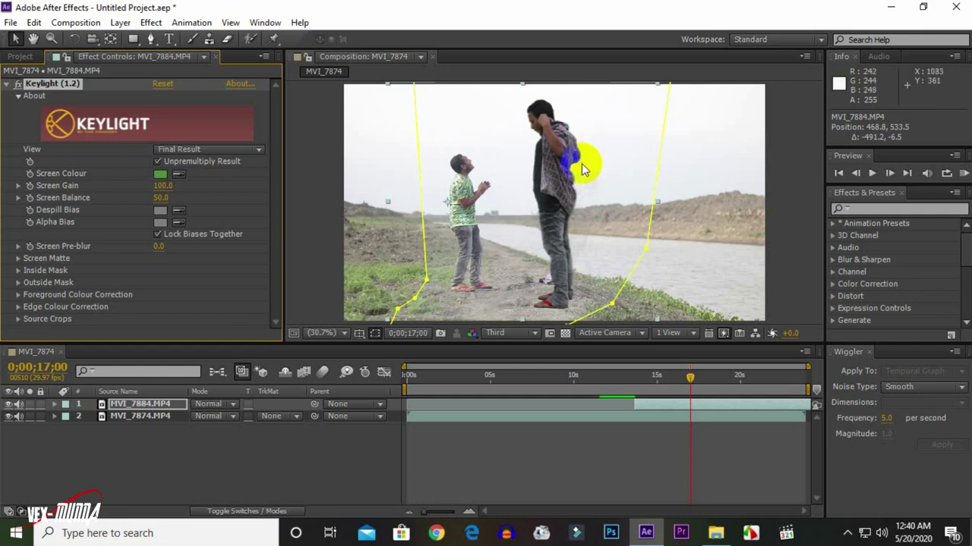
{"action": "left_click", "coordinate": [593, 447]}
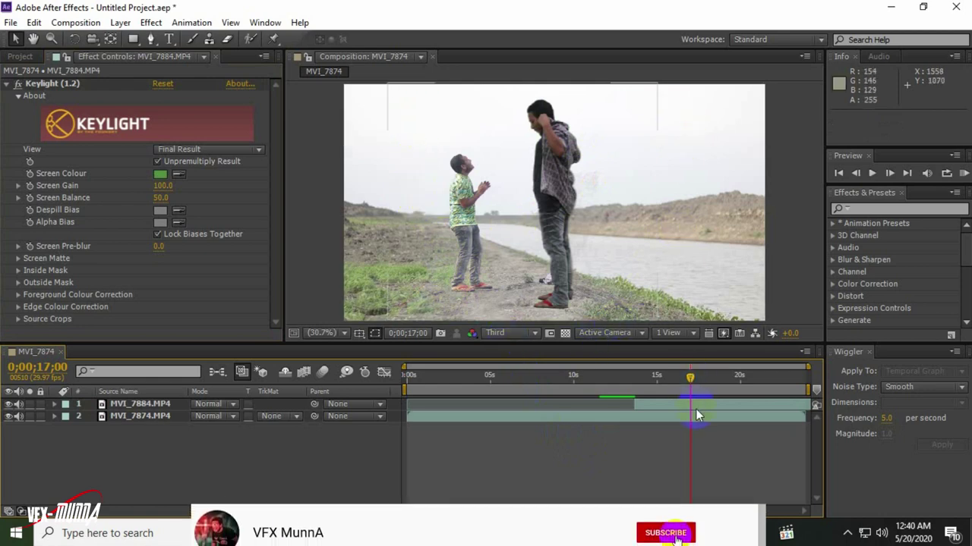
{"action": "left_click", "coordinate": [697, 403]}
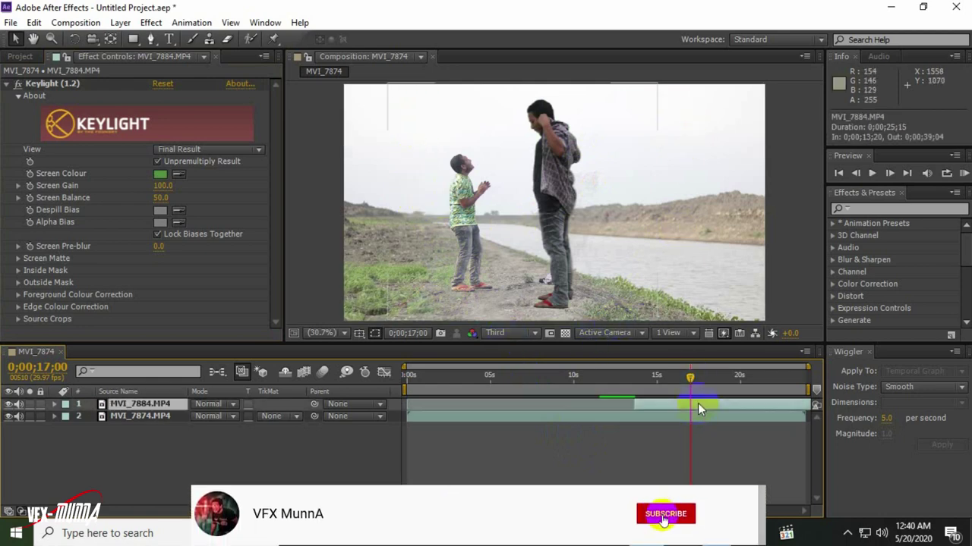
Expand Keylight's Screen Matte and enter 33.0 for Clip Black
{"action": "left_click", "coordinate": [18, 258]}
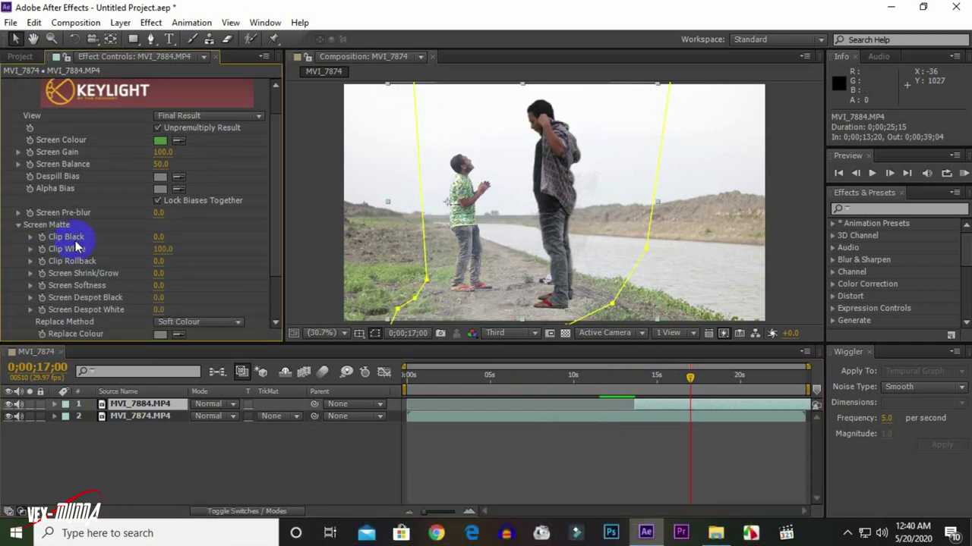
{"action": "left_click_drag", "start_coordinate": [159, 237], "coordinate": [175, 233]}
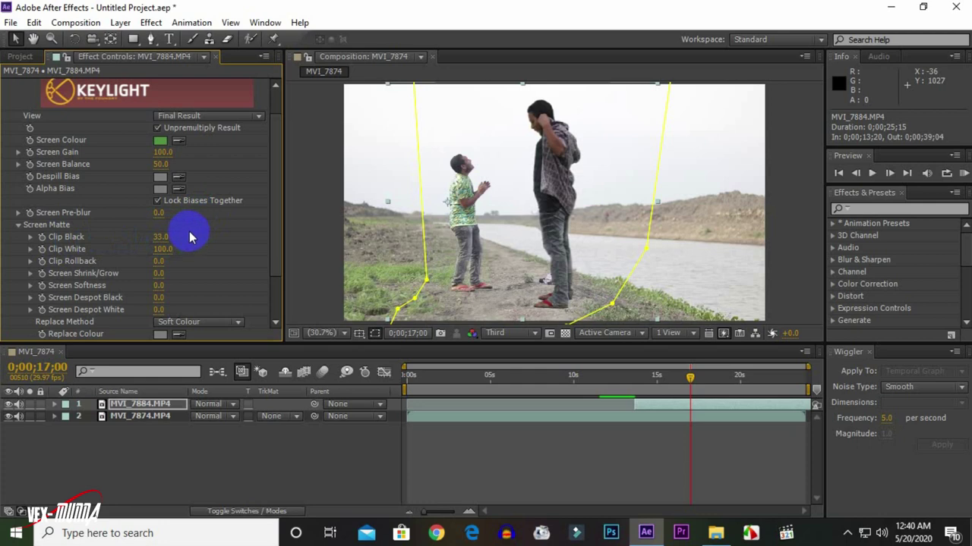
{"action": "left_click", "coordinate": [166, 238]}
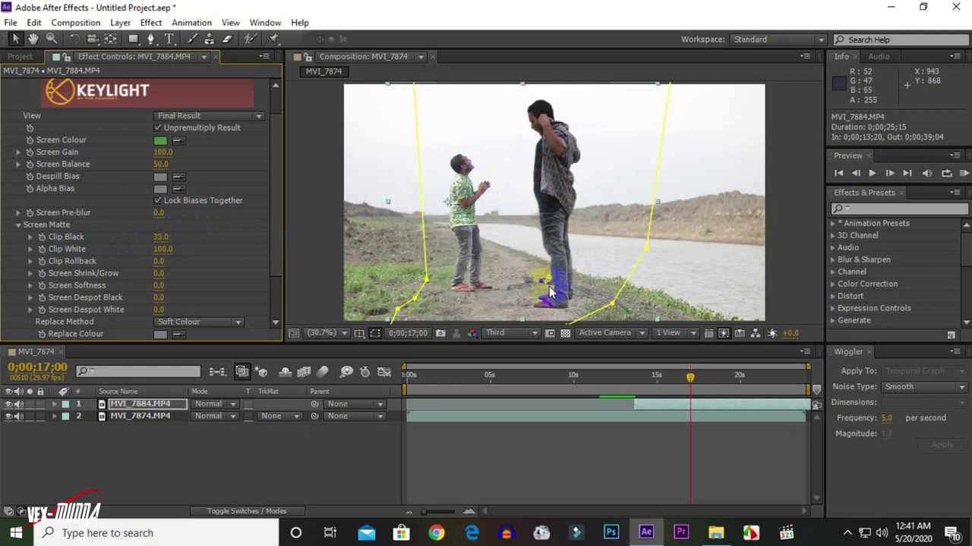
{"action": "left_click", "coordinate": [540, 222]}
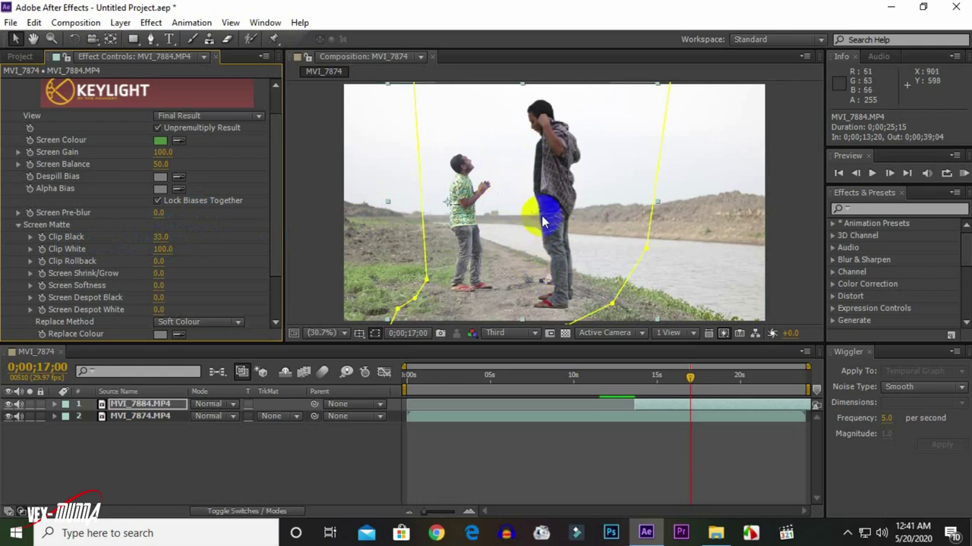
Move the keyed man up-left to 459.0, 439.2 and return the playhead to about 0;00;13;15
{"action": "left_click_drag", "start_coordinate": [574, 214], "coordinate": [572, 196]}
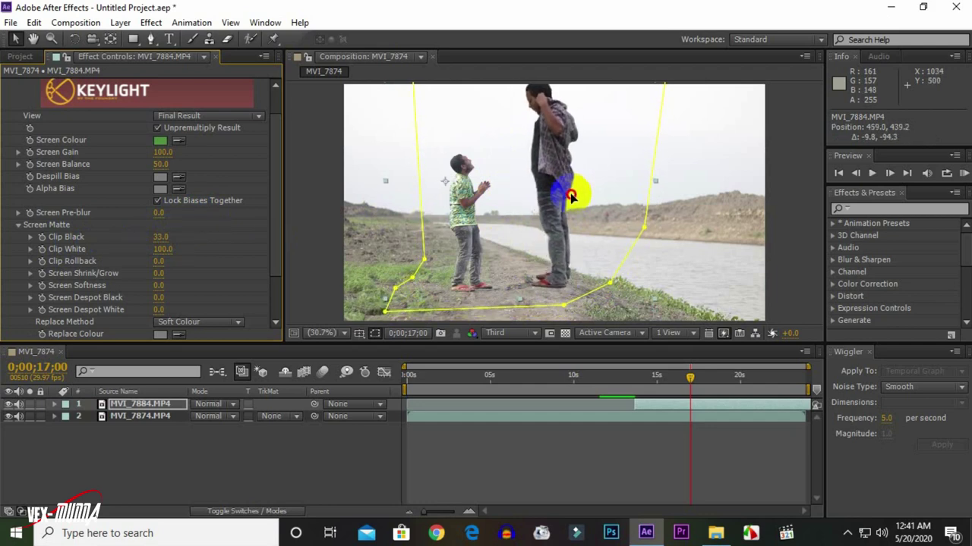
{"action": "left_click", "coordinate": [572, 196]}
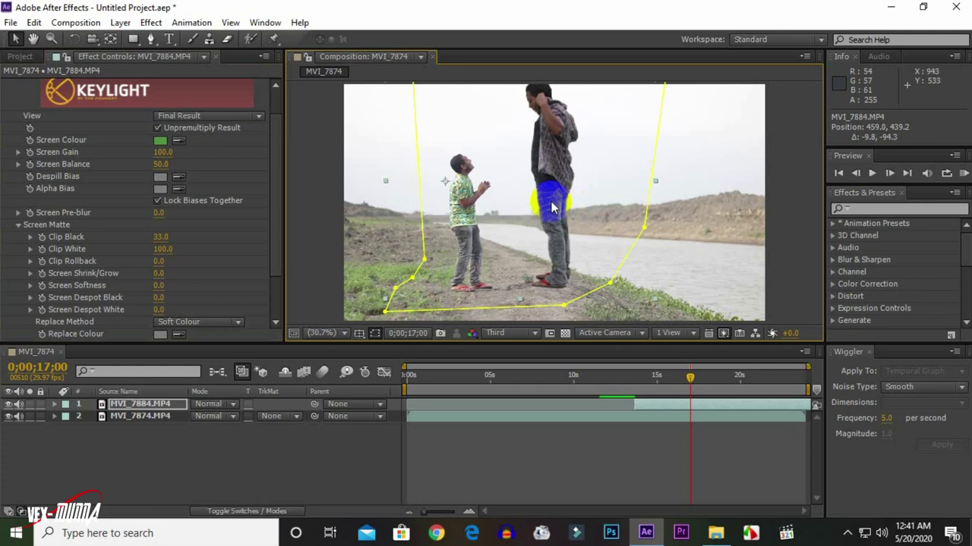
{"action": "left_click_drag", "start_coordinate": [690, 377], "coordinate": [634, 382]}
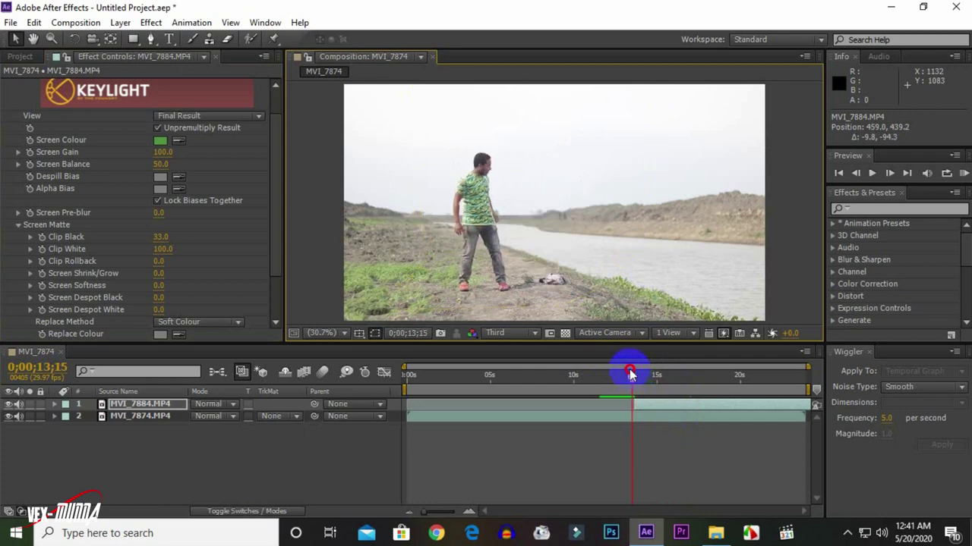
Preview the composite from 0;00;13;15, then step back to 13;02
{"action": "left_click_drag", "start_coordinate": [634, 376], "coordinate": [631, 376]}
{"action": "left_click", "coordinate": [649, 443]}
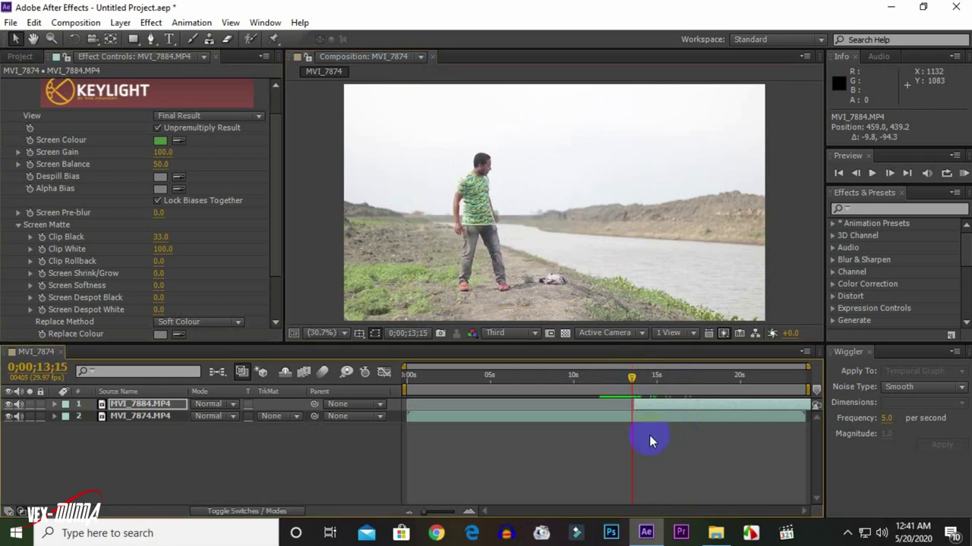
{"action": "left_click", "coordinate": [872, 174]}
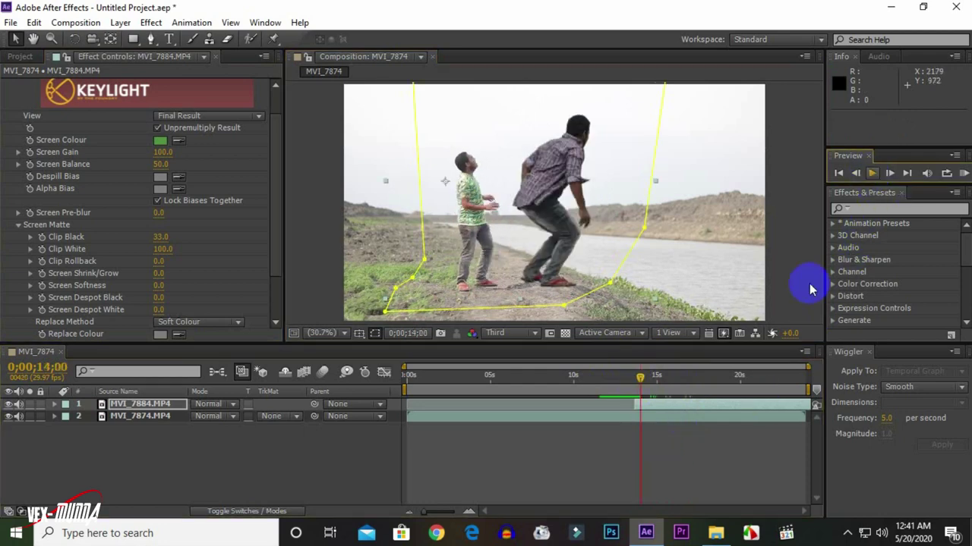
{"action": "left_click_drag", "start_coordinate": [641, 375], "coordinate": [621, 375]}
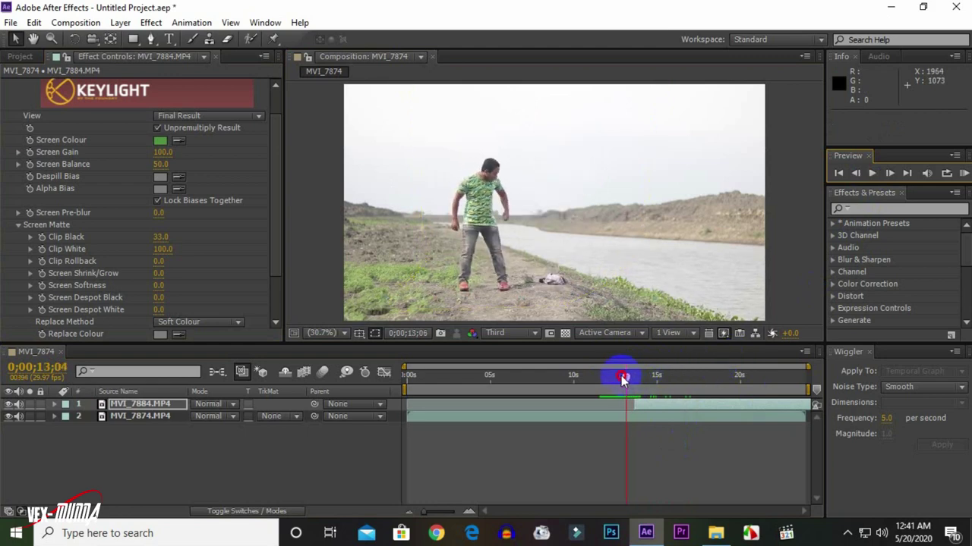
{"action": "left_click_drag", "start_coordinate": [621, 376], "coordinate": [623, 376]}
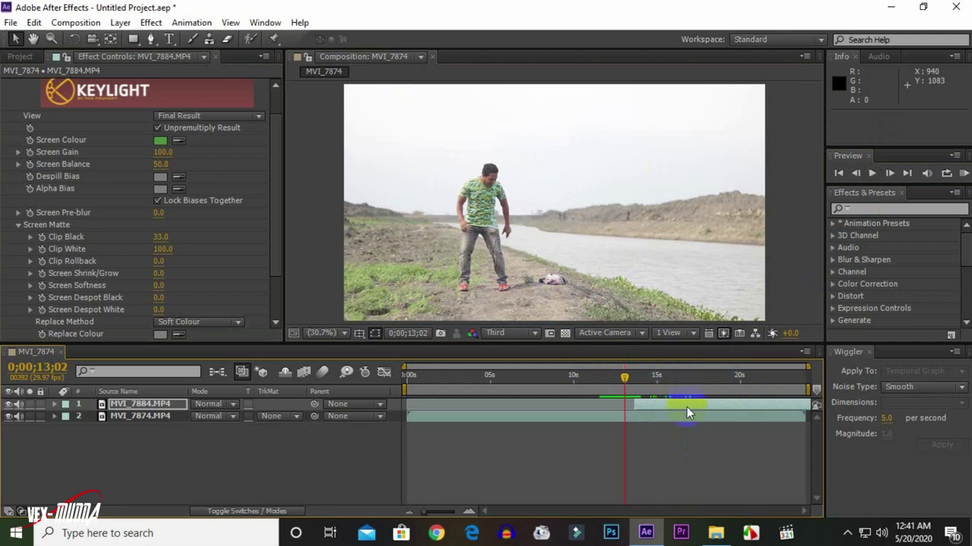
Start the man's clip slightly earlier and replay the composite from 12;27 to 18;00
{"action": "left_click_drag", "start_coordinate": [686, 407], "coordinate": [676, 404]}
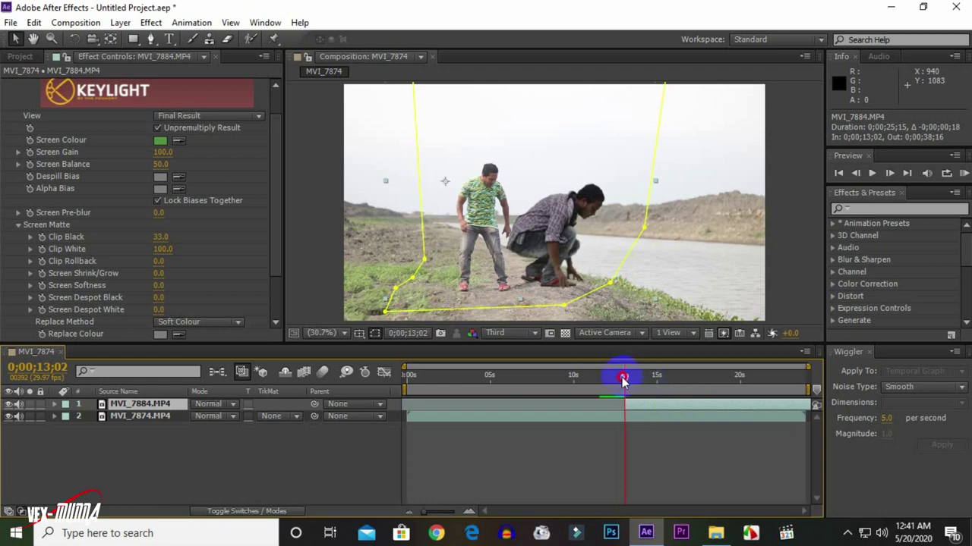
{"action": "left_click_drag", "start_coordinate": [622, 380], "coordinate": [621, 372]}
{"action": "left_click", "coordinate": [856, 173]}
{"action": "left_click", "coordinate": [871, 174]}
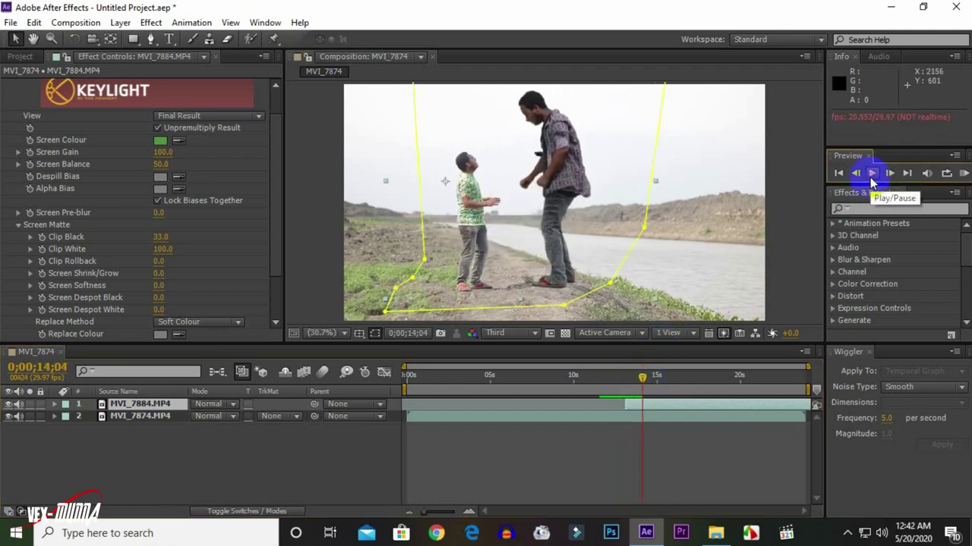
{"action": "left_click", "coordinate": [871, 176]}
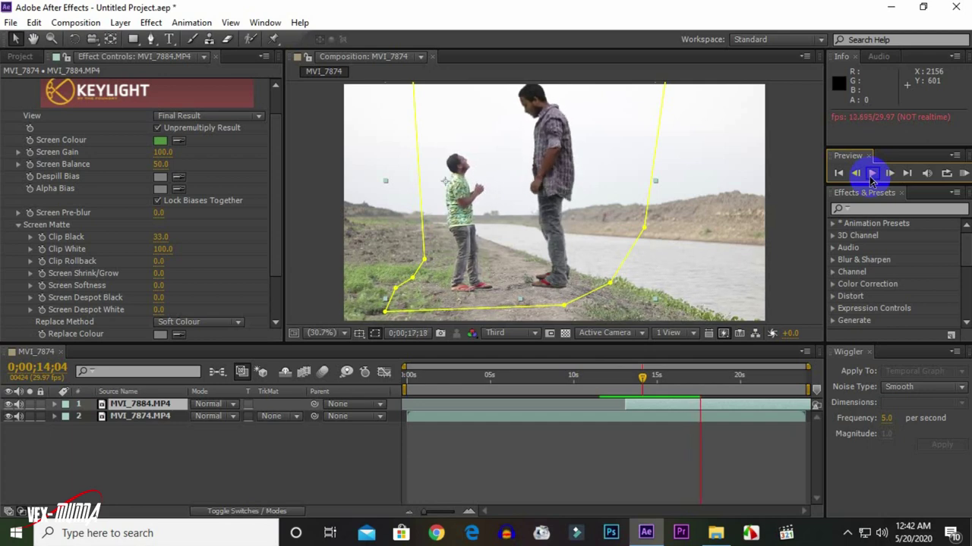
{"action": "left_click", "coordinate": [872, 174]}
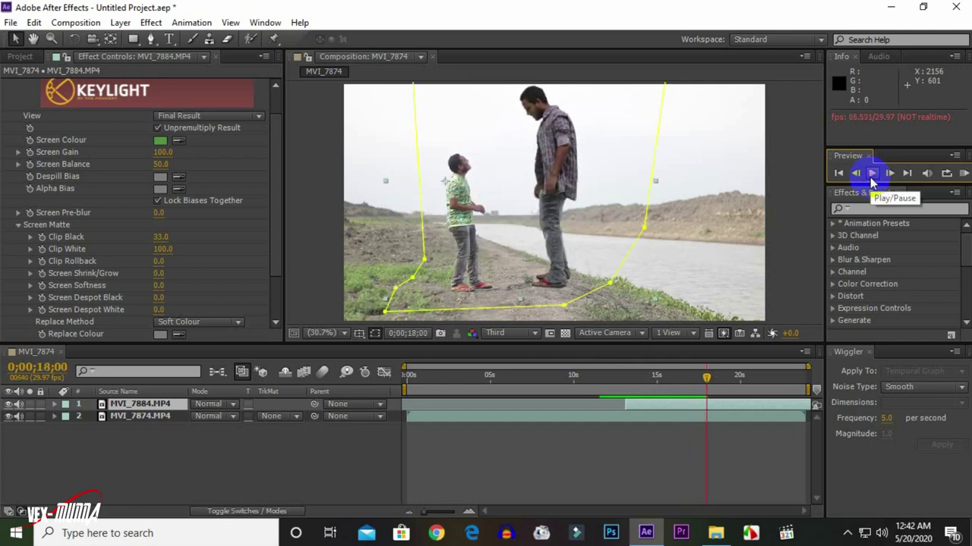
Make a few selections in the workspace, then bring up the Effect menu's category list
{"action": "left_click", "coordinate": [527, 119]}
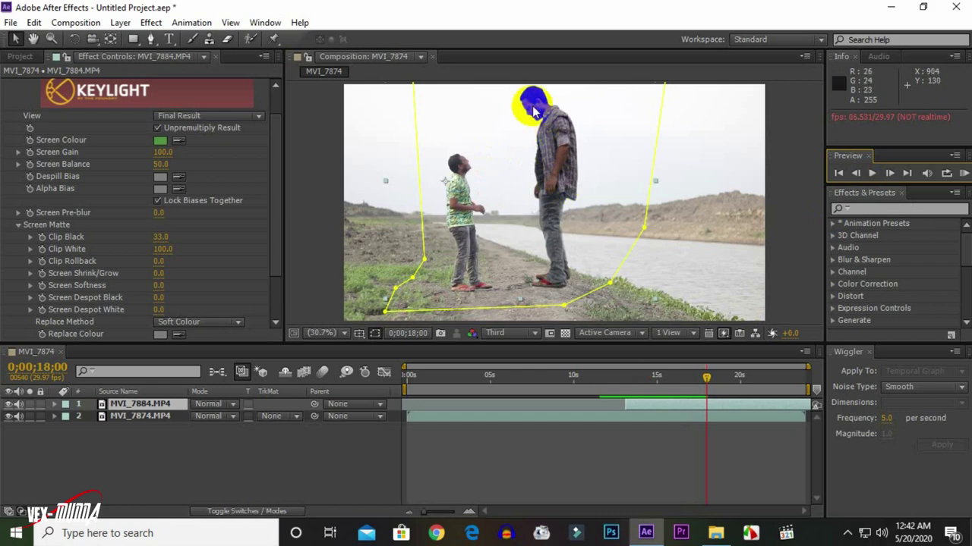
{"action": "left_click", "coordinate": [534, 111]}
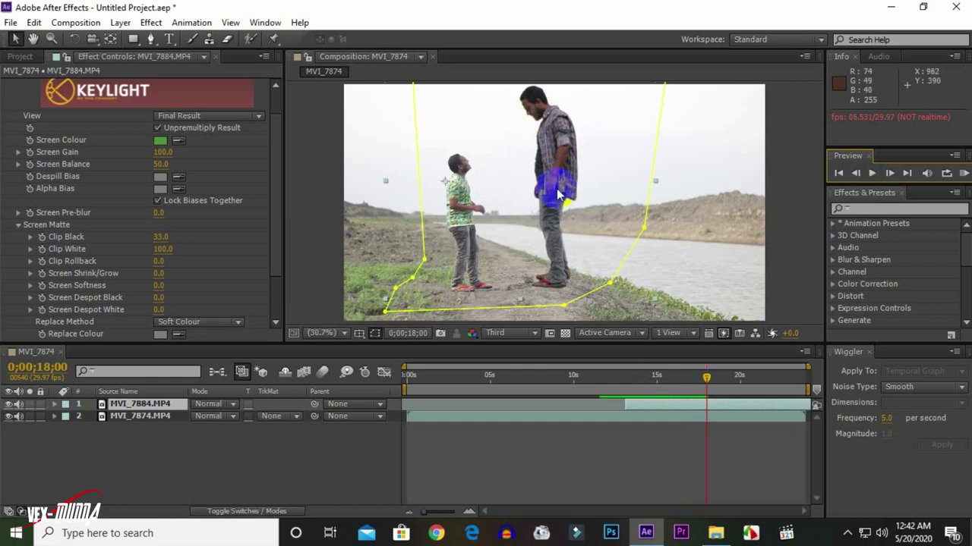
{"action": "left_click", "coordinate": [460, 165]}
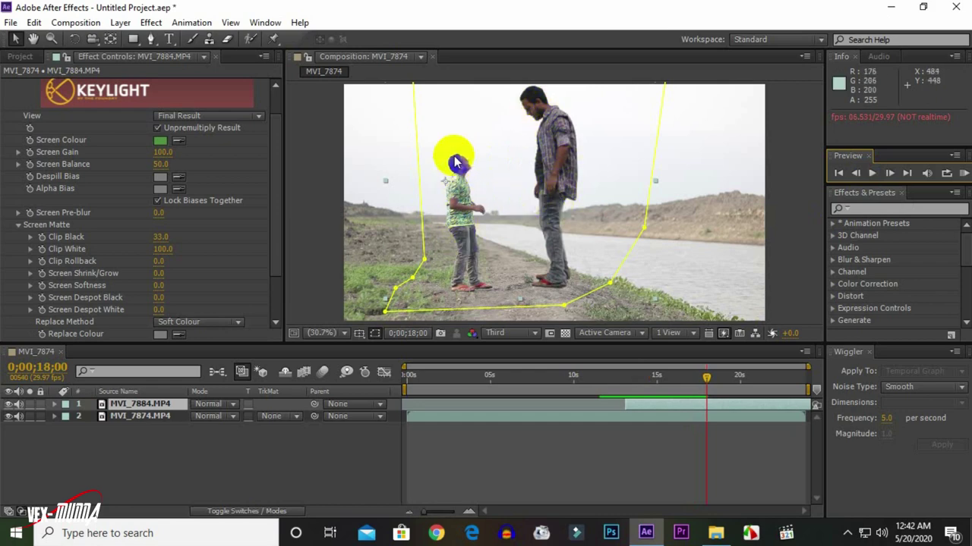
{"action": "left_click", "coordinate": [591, 169]}
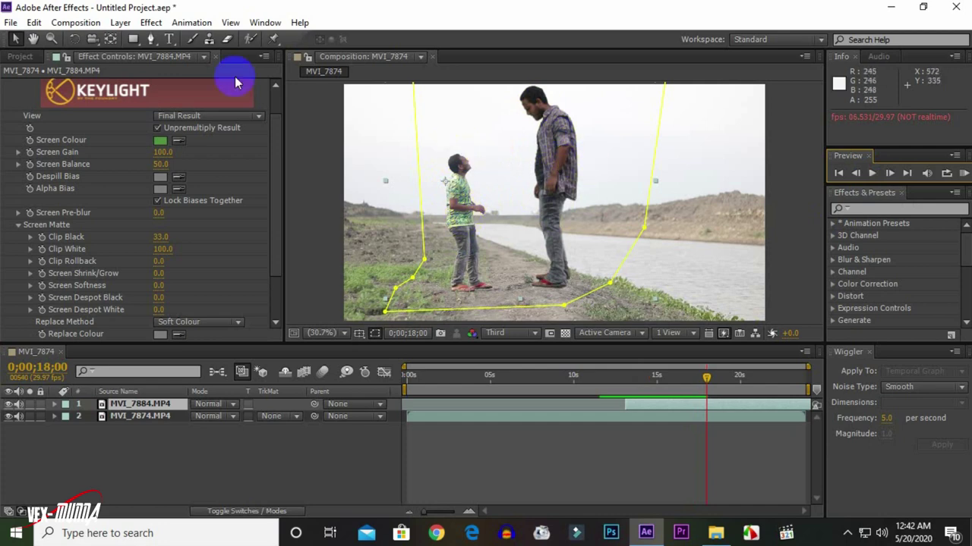
{"action": "left_click", "coordinate": [149, 22]}
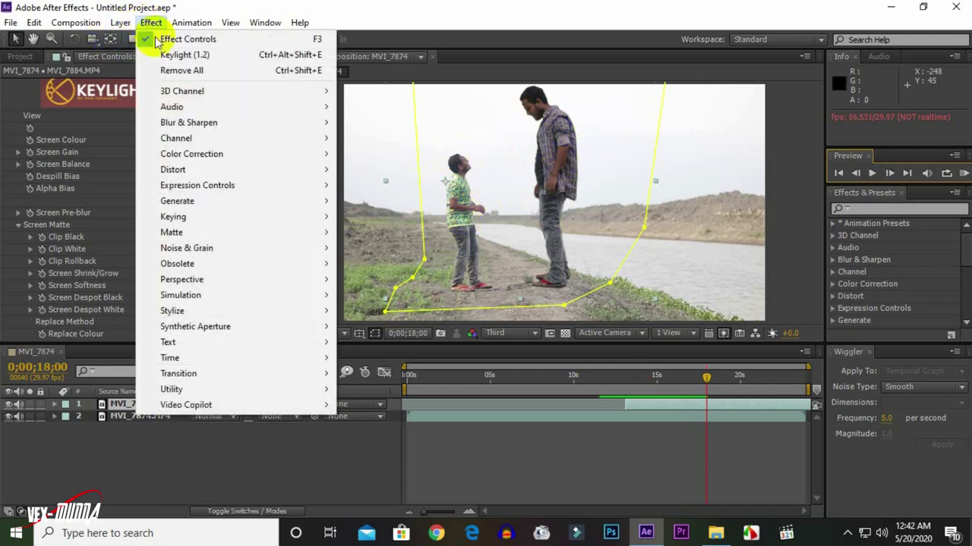
Apply Color Correction > Curves to MVI_7884 and raise the RGB curve to brighten the man
{"action": "mouse_move", "coordinate": [197, 154]}
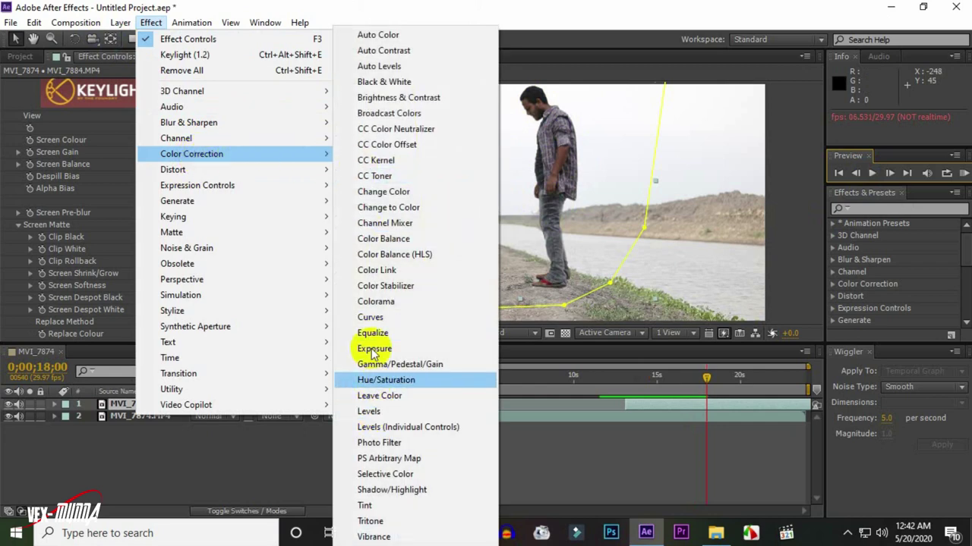
{"action": "left_click", "coordinate": [382, 319]}
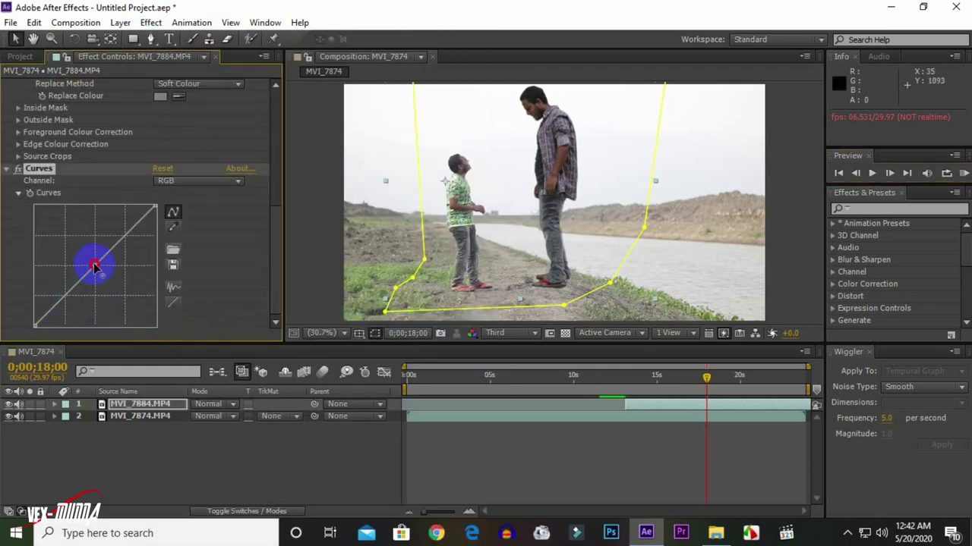
{"action": "left_click_drag", "start_coordinate": [94, 266], "coordinate": [89, 251]}
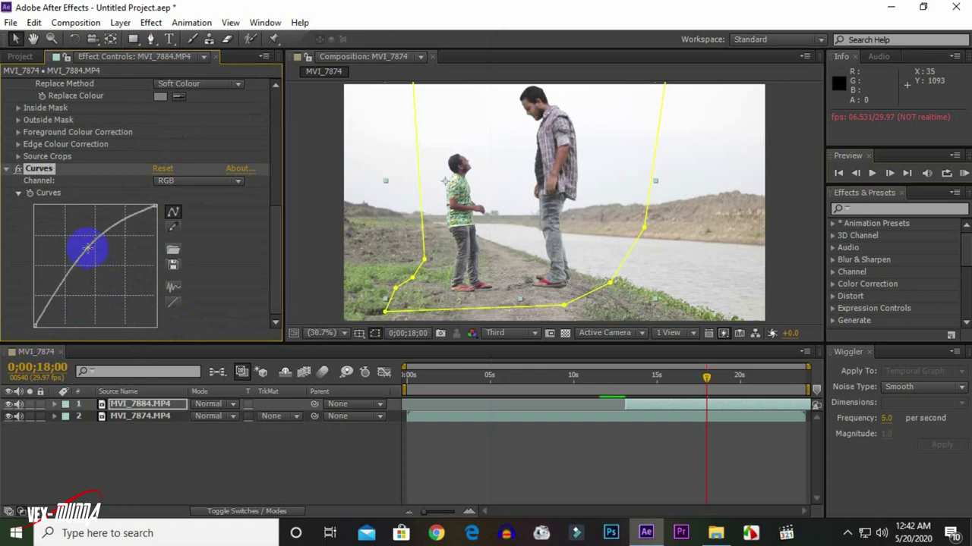
{"action": "left_click", "coordinate": [21, 56]}
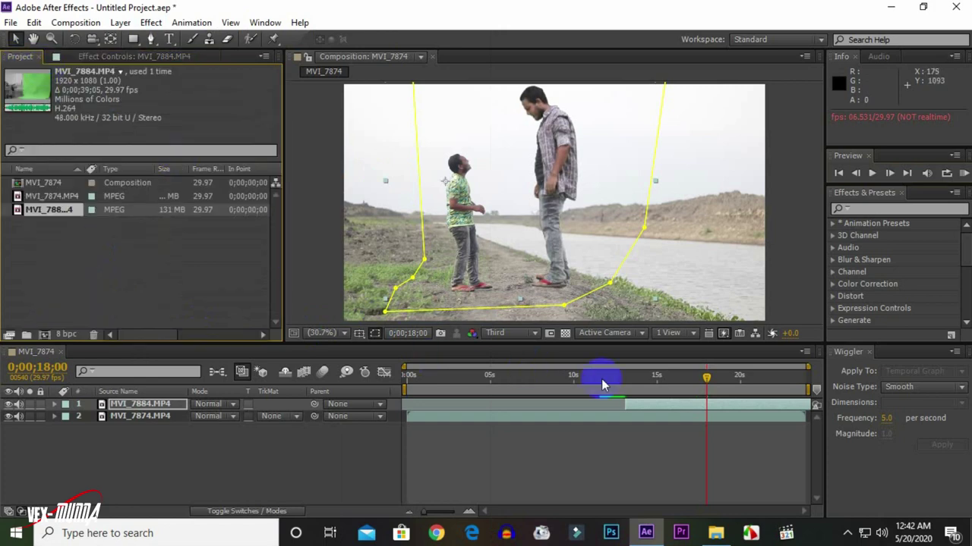
Preview the brightened composite from 12;25, then select both video layers
{"action": "left_click_drag", "start_coordinate": [700, 380], "coordinate": [619, 376]}
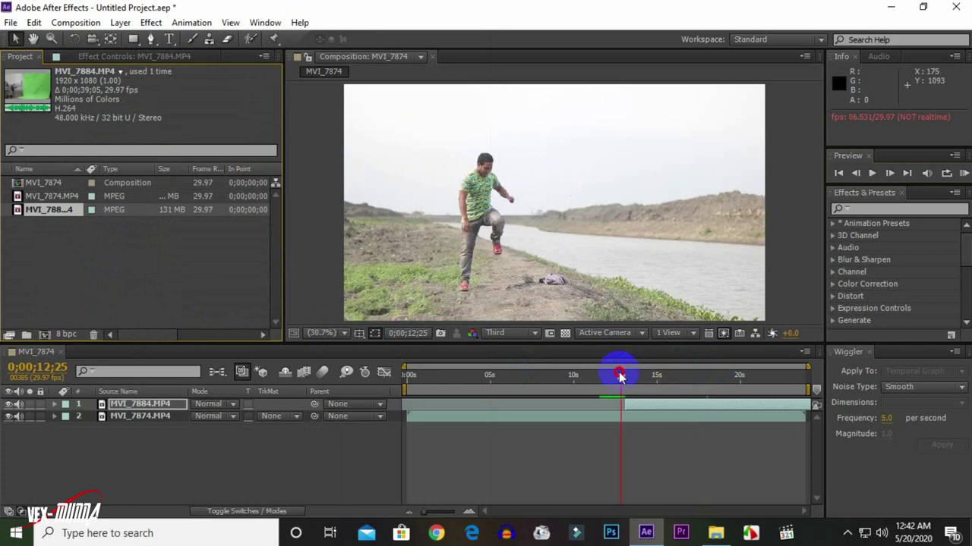
{"action": "left_click", "coordinate": [651, 444]}
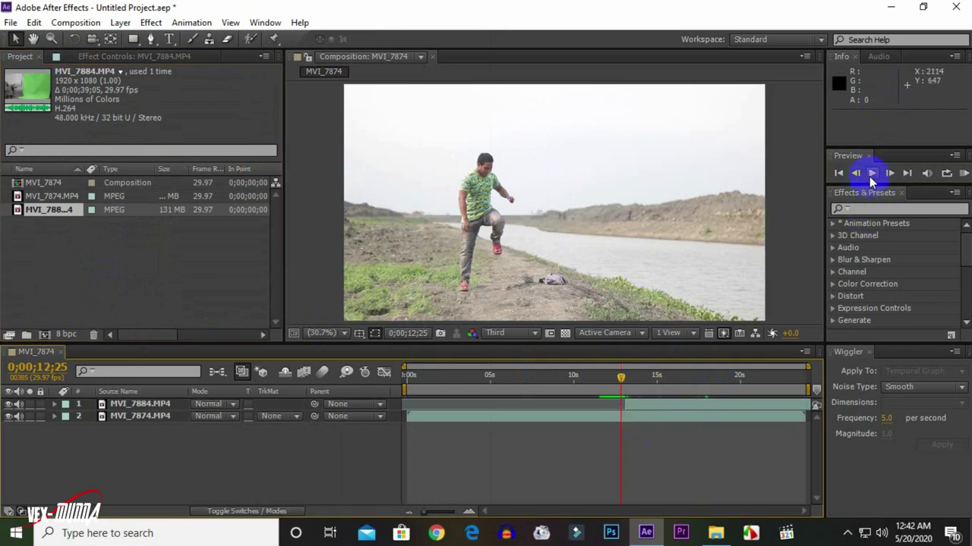
{"action": "left_click", "coordinate": [871, 173]}
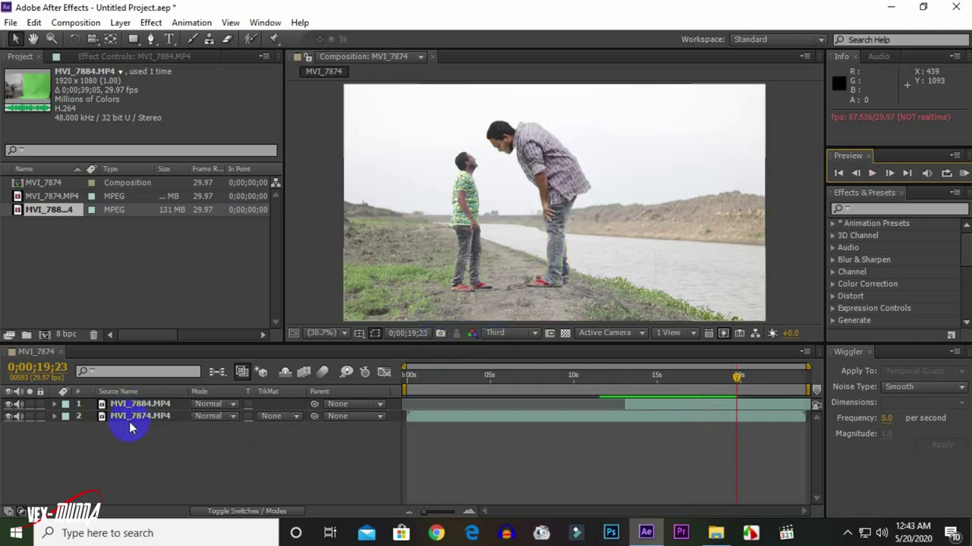
{"action": "left_click_drag", "start_coordinate": [135, 416], "coordinate": [143, 409]}
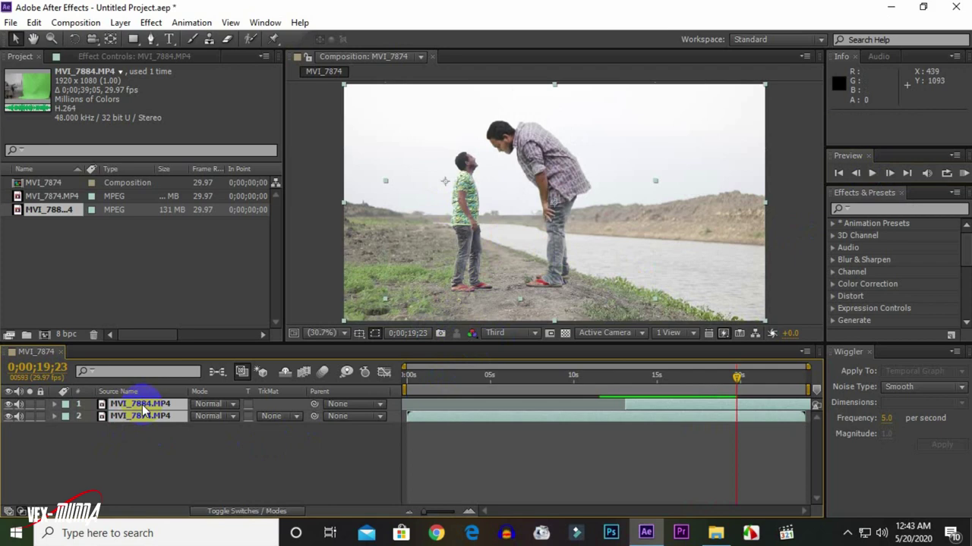
Pre-compose both video layers into Pre-comp 1, moving all attributes into the new composition
{"action": "right_click", "coordinate": [143, 408]}
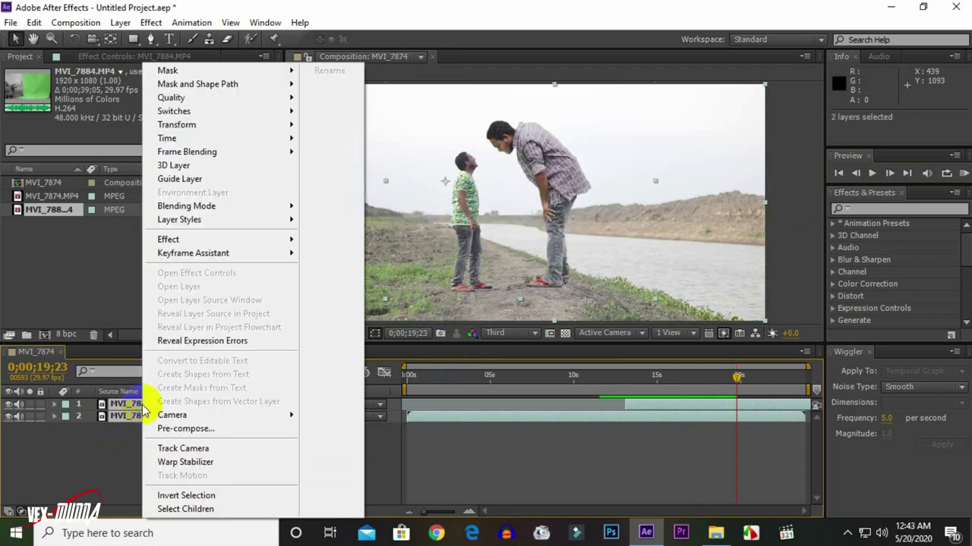
{"action": "left_click", "coordinate": [186, 429]}
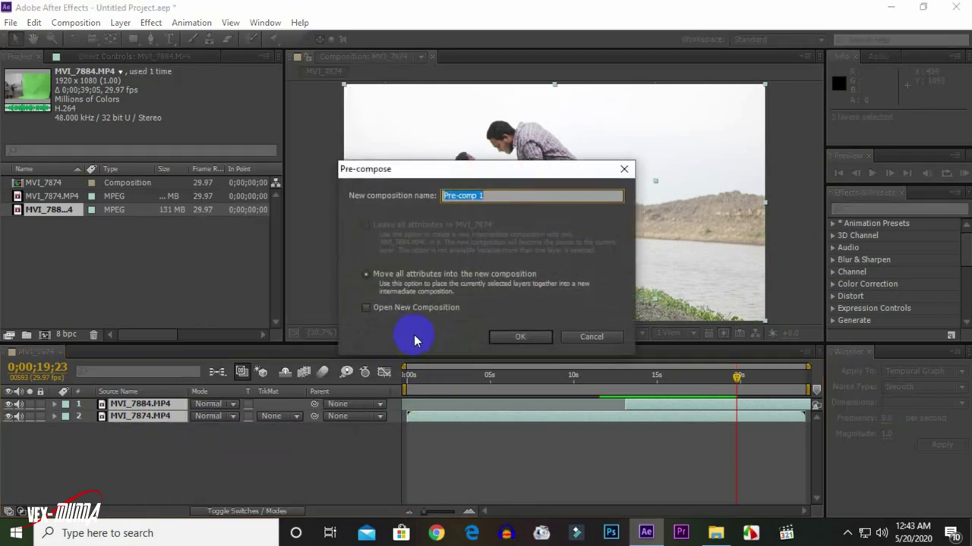
{"action": "left_click", "coordinate": [369, 279]}
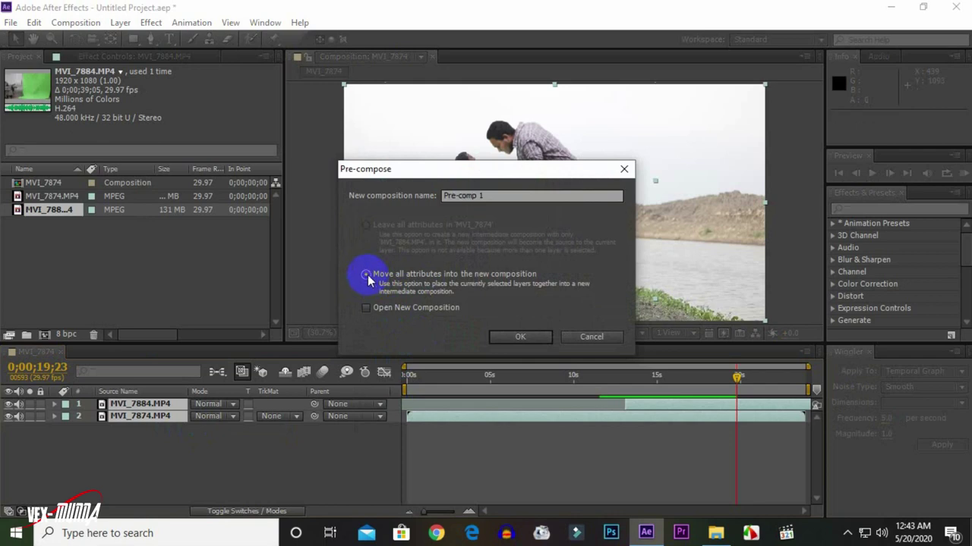
{"action": "left_click", "coordinate": [519, 337]}
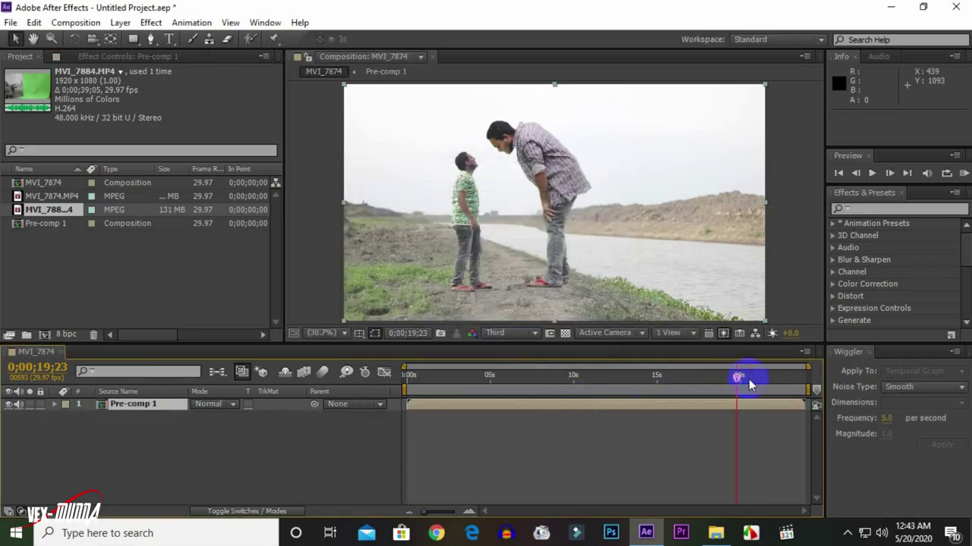
Scrub the timeline back to 0;00;13;04, where the man lands beside the boy
{"action": "left_click_drag", "start_coordinate": [737, 375], "coordinate": [634, 384]}
{"action": "left_click_drag", "start_coordinate": [637, 385], "coordinate": [626, 382]}
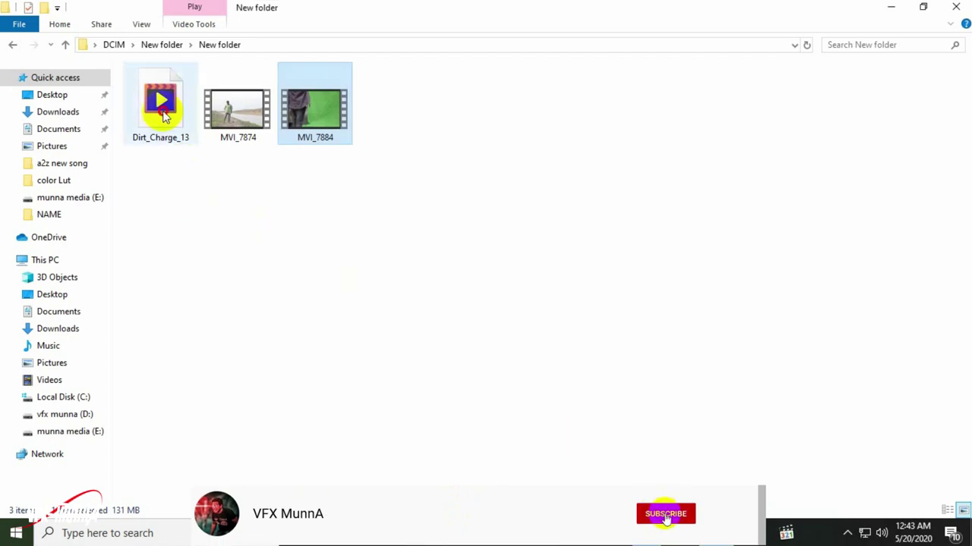
Drag Dirt_Charge_13.mov from File Explorer into the After Effects Project panel
{"action": "left_click", "coordinate": [162, 102]}
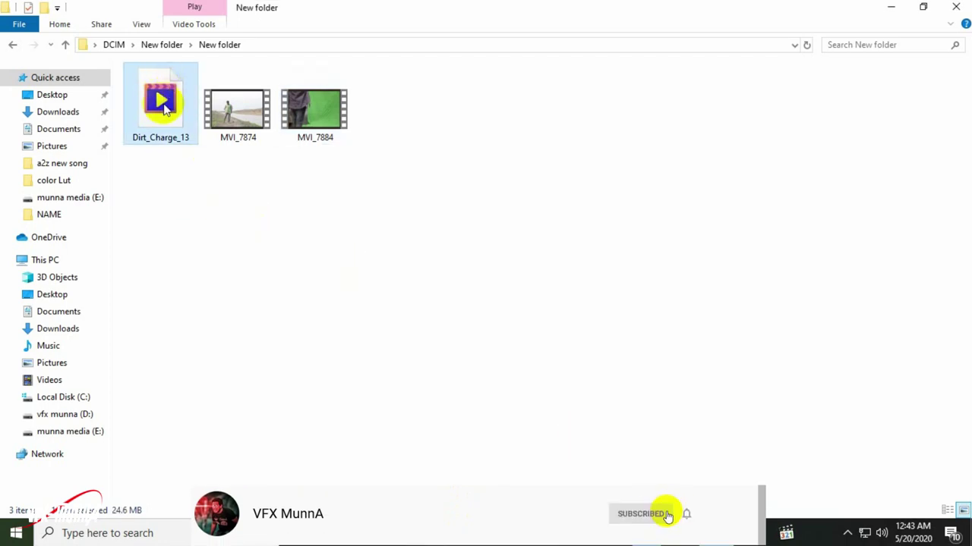
{"action": "mouse_move", "coordinate": [162, 102]}
{"action": "left_mouse_down"}
{"action": "mouse_move", "coordinate": [687, 518]}
{"action": "mouse_move", "coordinate": [110, 270]}
{"action": "left_mouse_up"}
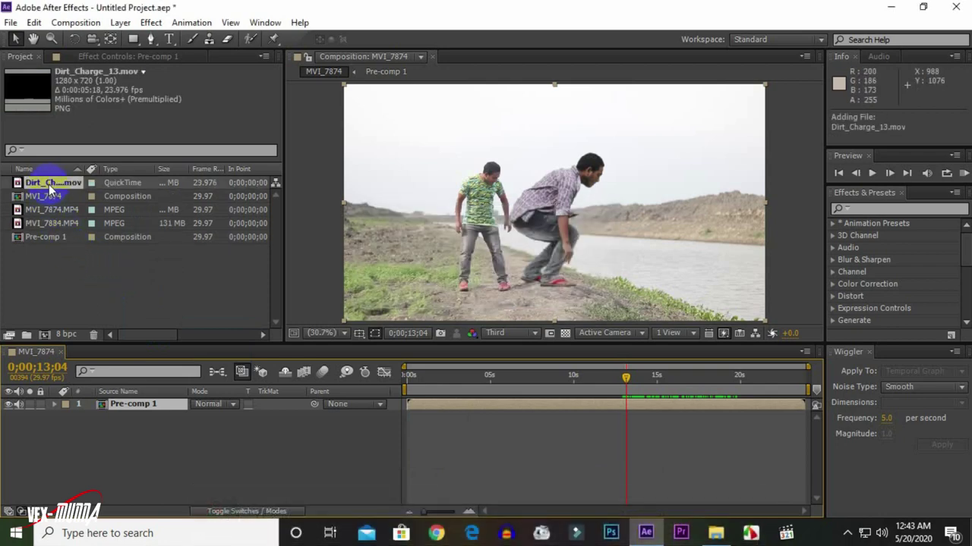
Layer Dirt_Charge_13.mov above Pre-comp 1, starting at 13;04, positioned at 908.0, 530.2
{"action": "left_click_drag", "start_coordinate": [49, 184], "coordinate": [133, 405]}
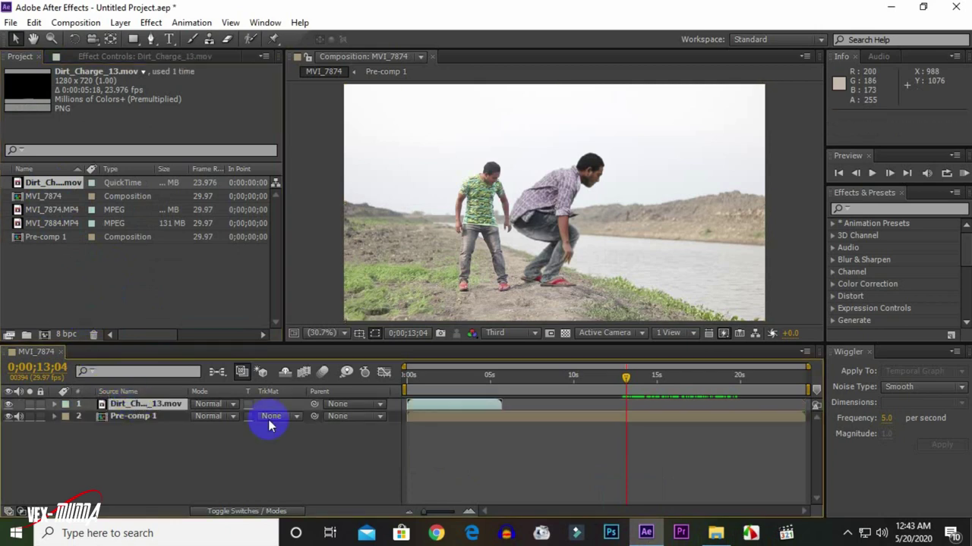
{"action": "left_click_drag", "start_coordinate": [447, 406], "coordinate": [664, 403]}
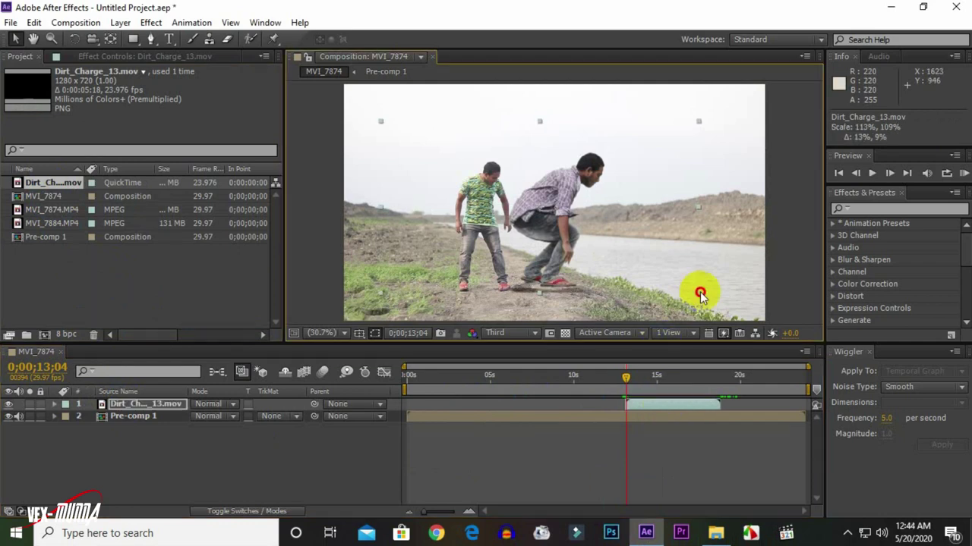
{"action": "left_click_drag", "start_coordinate": [630, 260], "coordinate": [634, 249]}
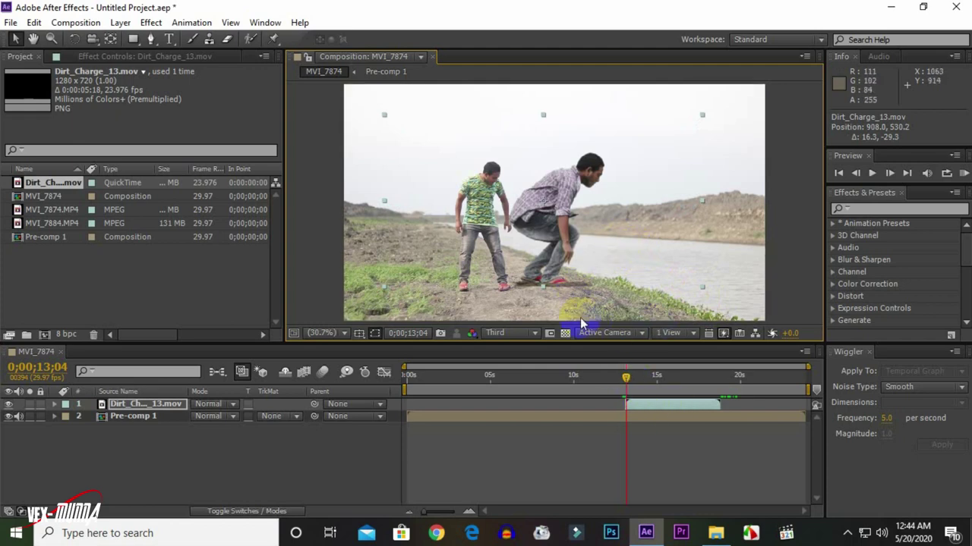
Preview the landing from about 12;28 to check the dirt burst at the man's feet
{"action": "left_click_drag", "start_coordinate": [627, 378], "coordinate": [620, 380]}
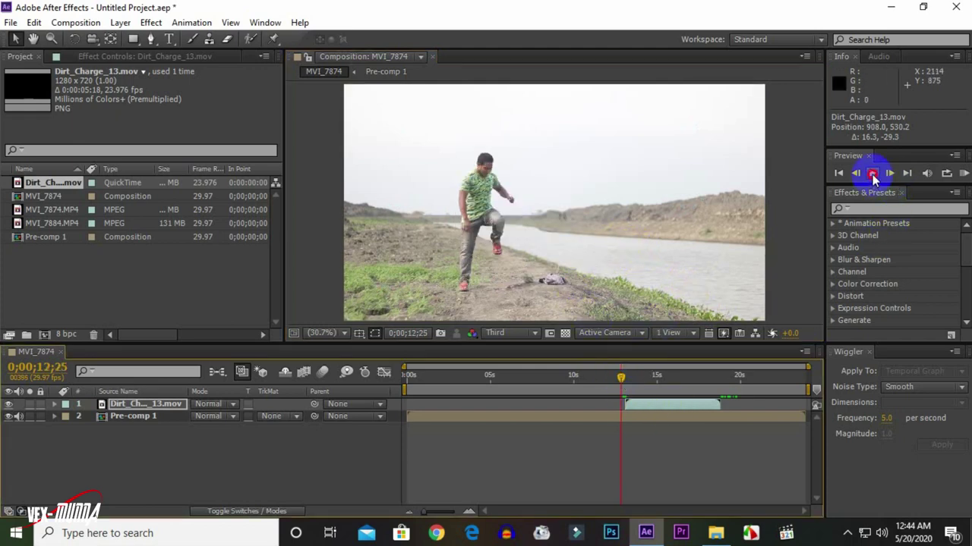
{"action": "left_click", "coordinate": [872, 174]}
{"action": "left_click", "coordinate": [872, 173]}
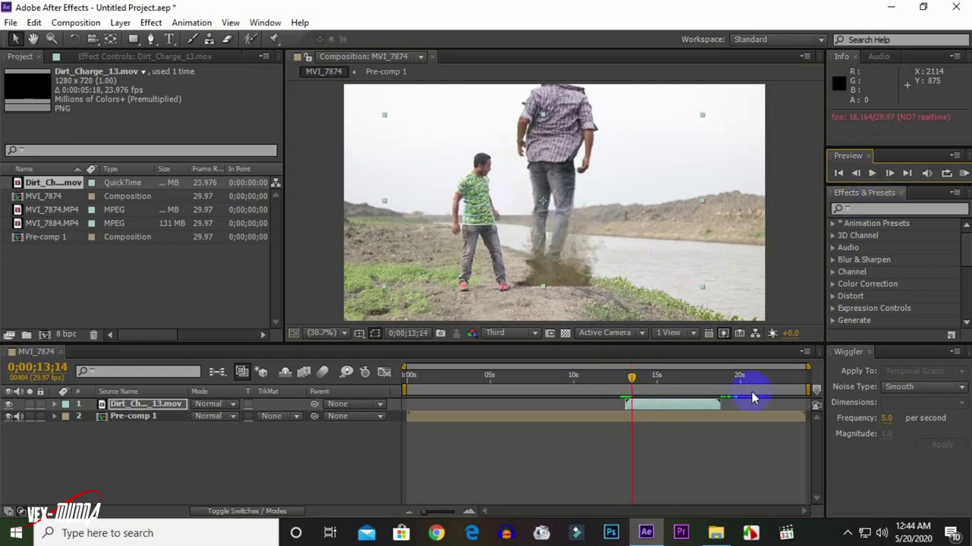
{"action": "left_click_drag", "start_coordinate": [632, 382], "coordinate": [623, 375]}
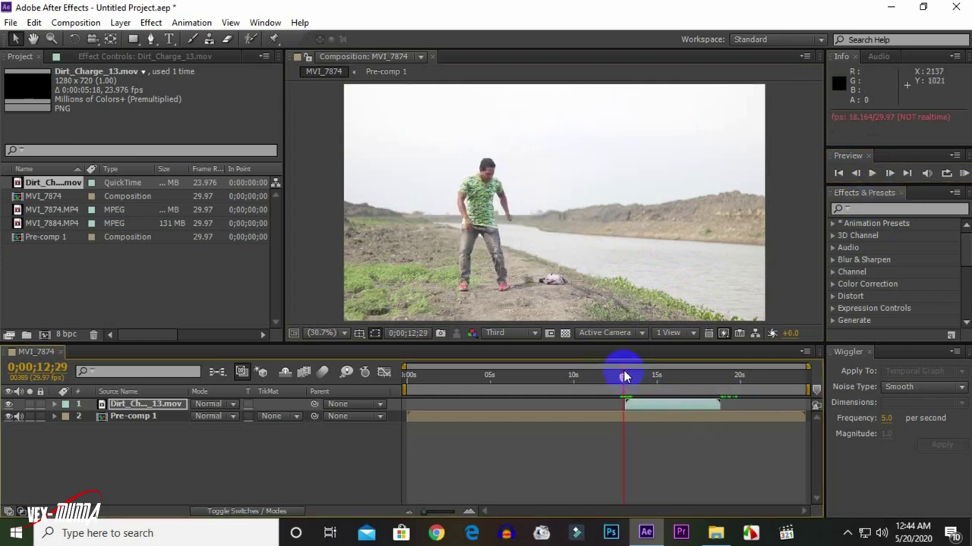
{"action": "left_click", "coordinate": [872, 173]}
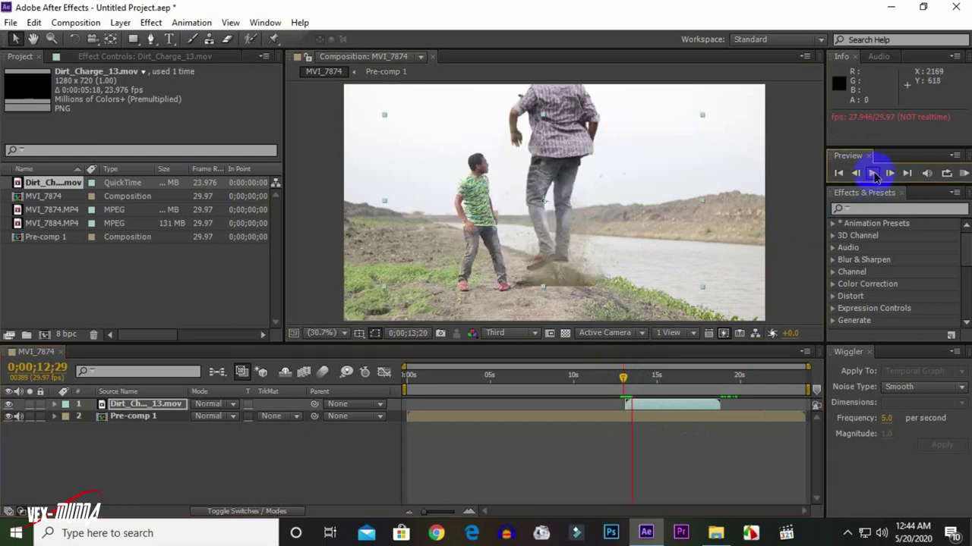
{"action": "left_click", "coordinate": [874, 174]}
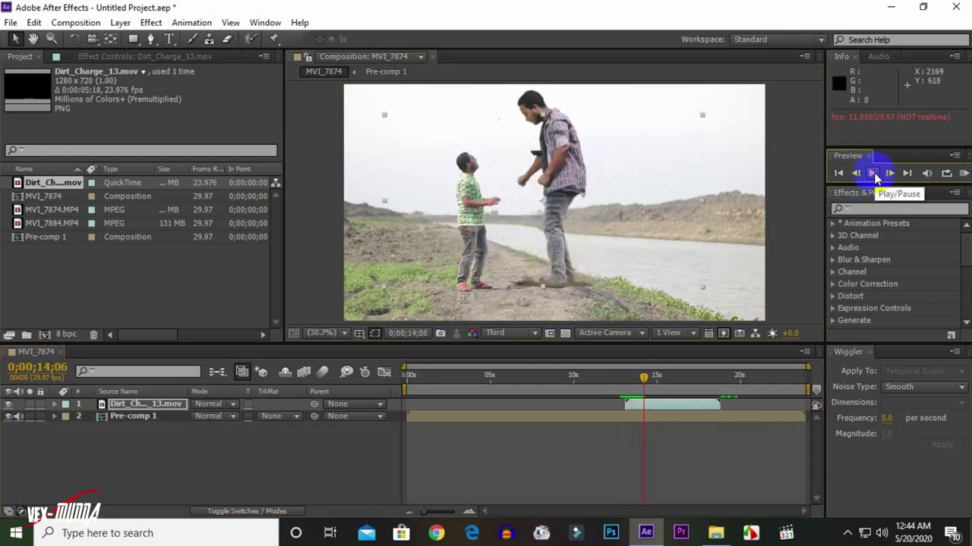
{"action": "left_click", "coordinate": [874, 175]}
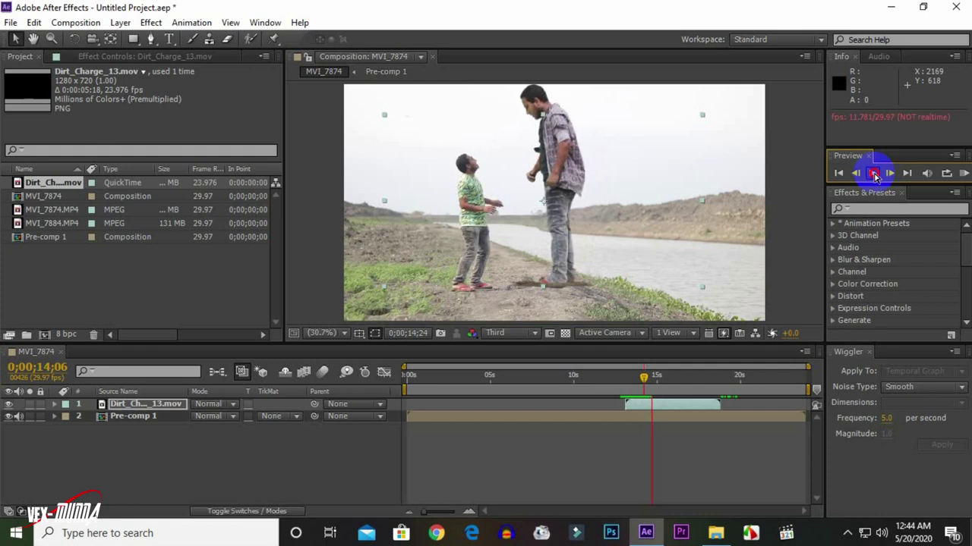
{"action": "left_click", "coordinate": [702, 406]}
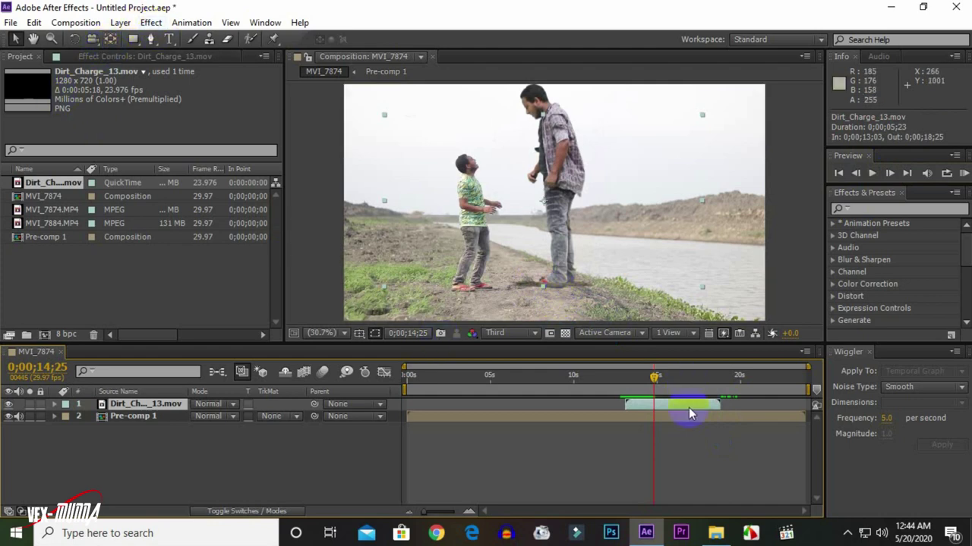
Add Curves to Dirt_Charge_13.mov, raising the RGB curve and lifting its shadow end
{"action": "left_click", "coordinate": [149, 23]}
{"action": "mouse_move", "coordinate": [182, 168]}
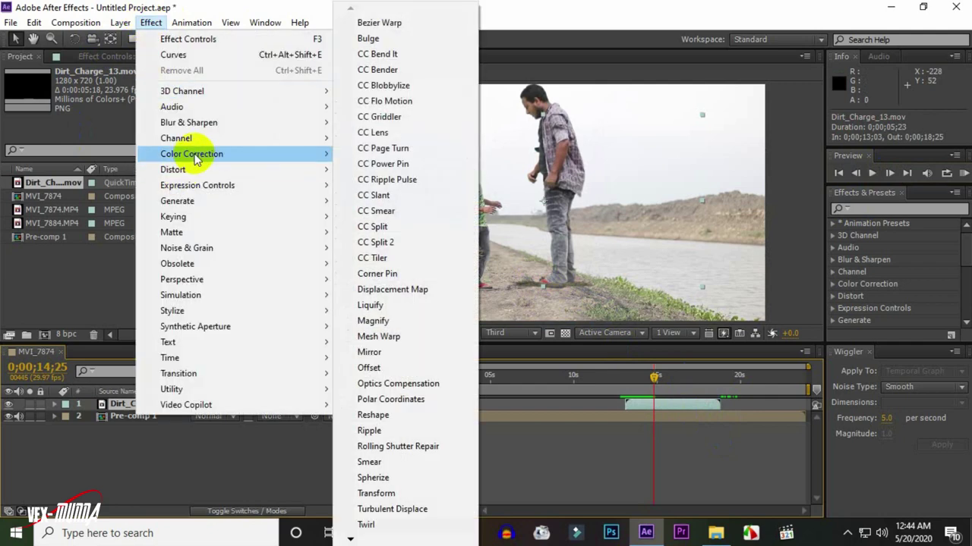
{"action": "left_click", "coordinate": [410, 318]}
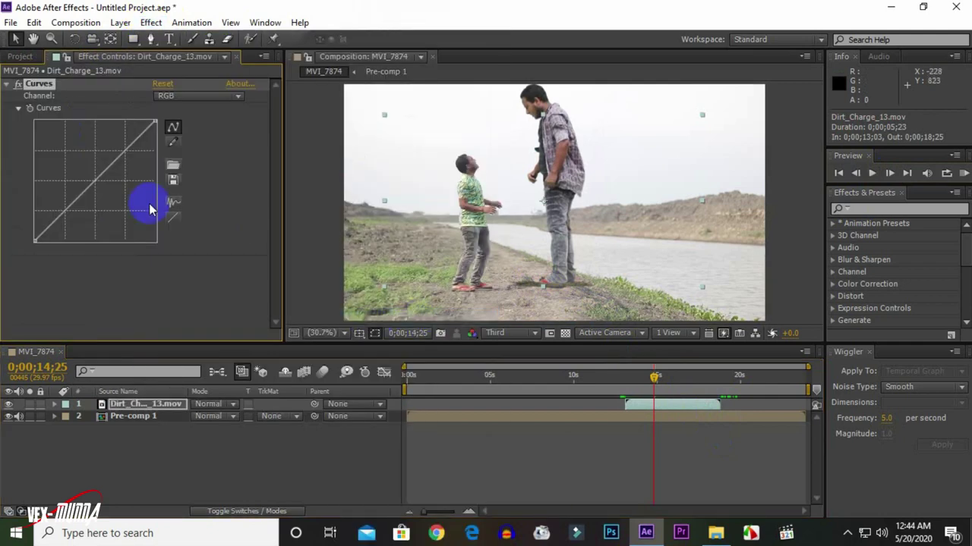
{"action": "mouse_move", "coordinate": [94, 183]}
{"action": "left_mouse_down"}
{"action": "mouse_move", "coordinate": [83, 167]}
{"action": "mouse_move", "coordinate": [60, 225]}
{"action": "left_mouse_up"}
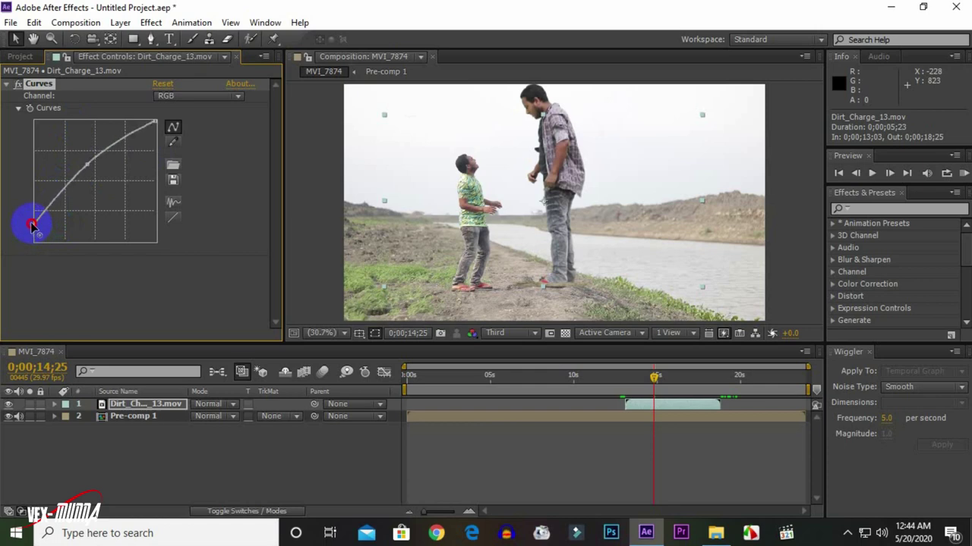
{"action": "left_click_drag", "start_coordinate": [36, 240], "coordinate": [35, 222]}
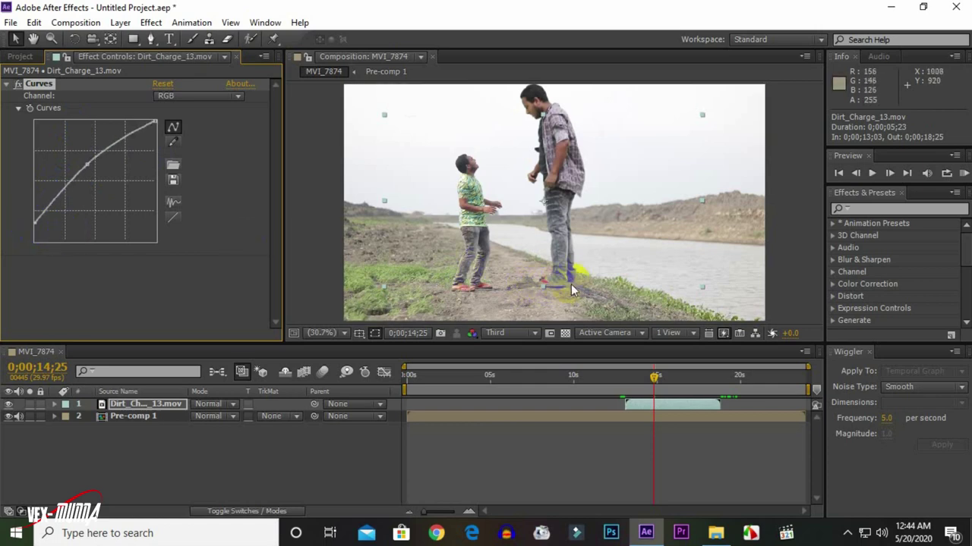
Draw an eight-point Pen mask on the dirt charge along the ground and sky, then return to 13;06
{"action": "left_click", "coordinate": [151, 39]}
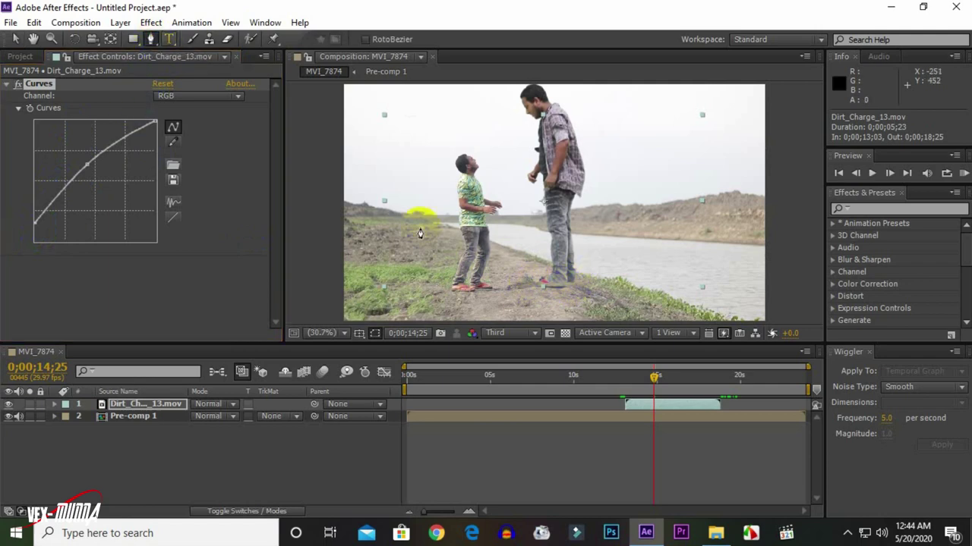
{"action": "left_click", "coordinate": [375, 273]}
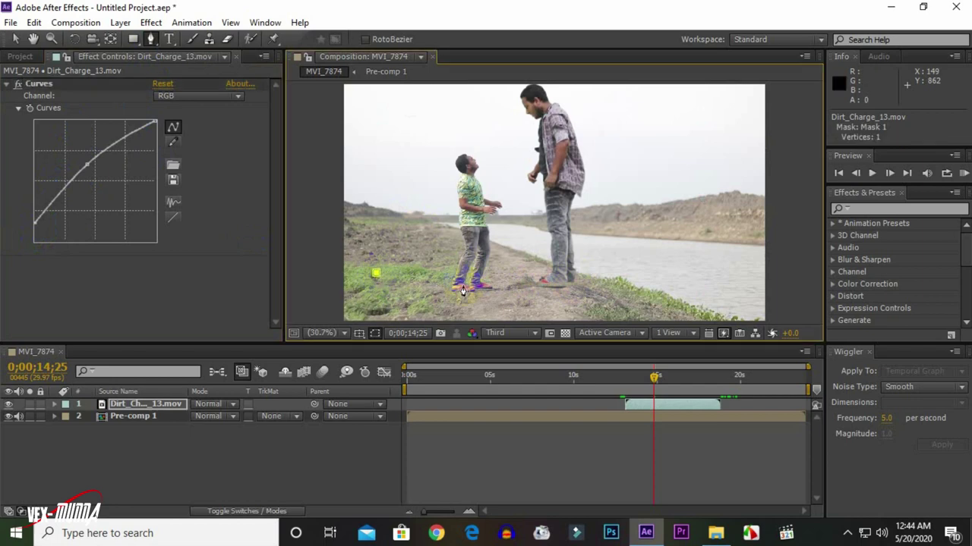
{"action": "left_click", "coordinate": [530, 280]}
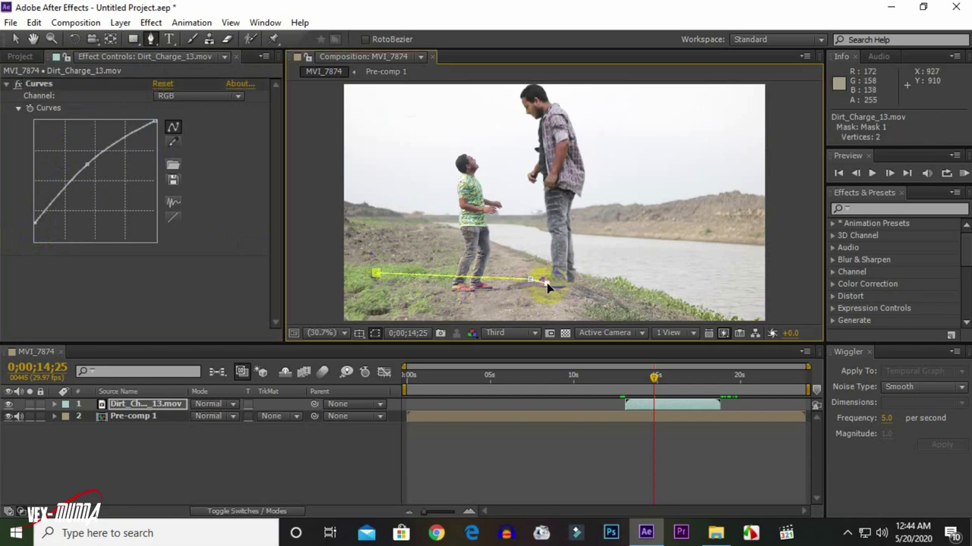
{"action": "left_click", "coordinate": [546, 282]}
{"action": "left_click", "coordinate": [606, 274]}
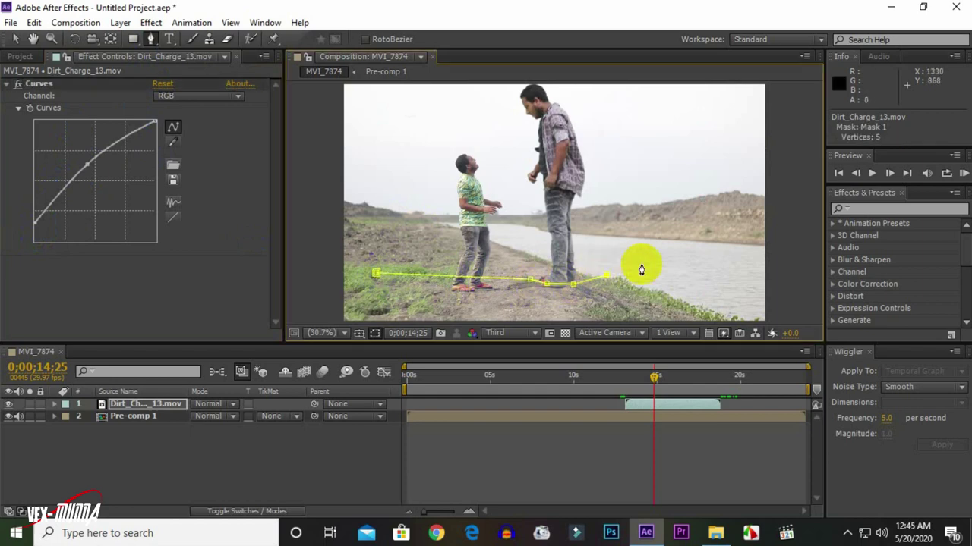
{"action": "left_click", "coordinate": [666, 219]}
{"action": "left_click", "coordinate": [668, 111]}
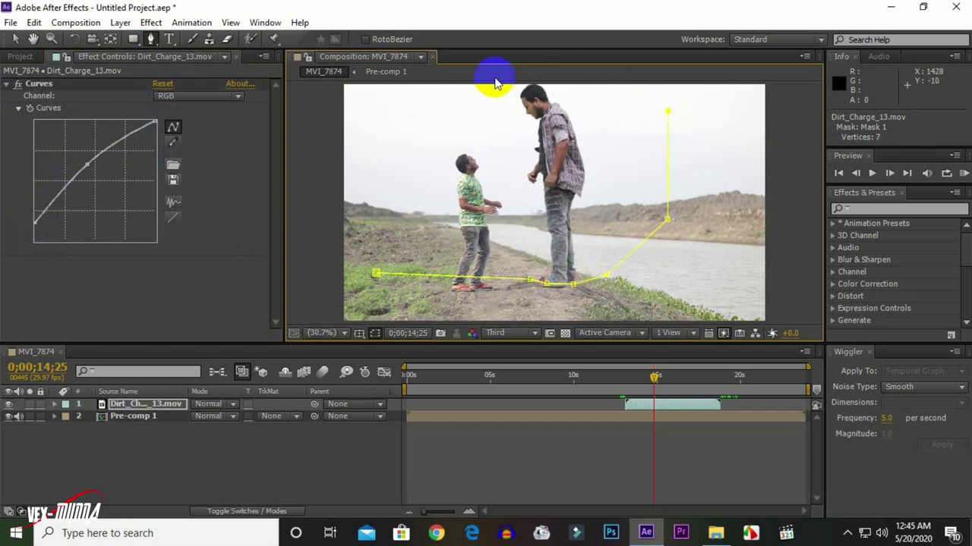
{"action": "left_click", "coordinate": [374, 90]}
{"action": "left_click", "coordinate": [377, 272]}
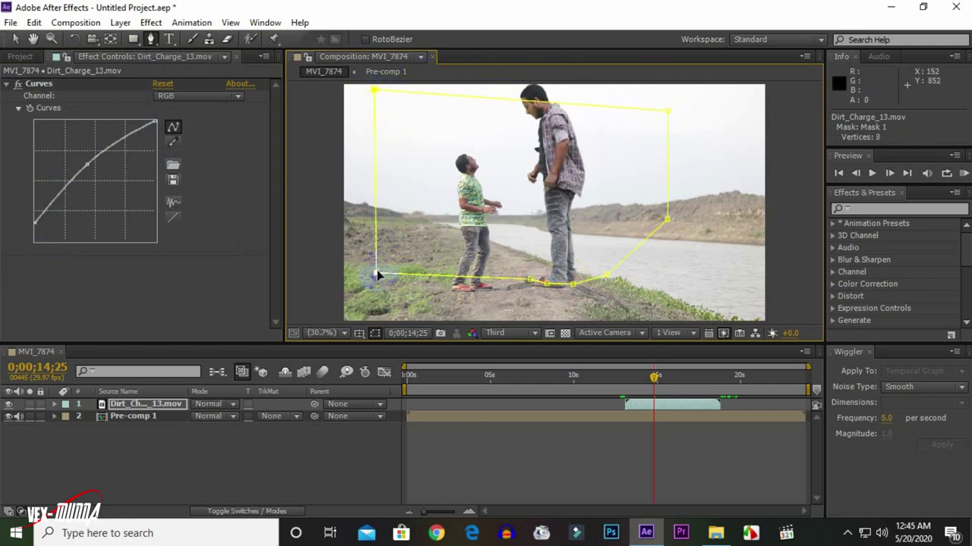
{"action": "left_click_drag", "start_coordinate": [657, 390], "coordinate": [626, 377]}
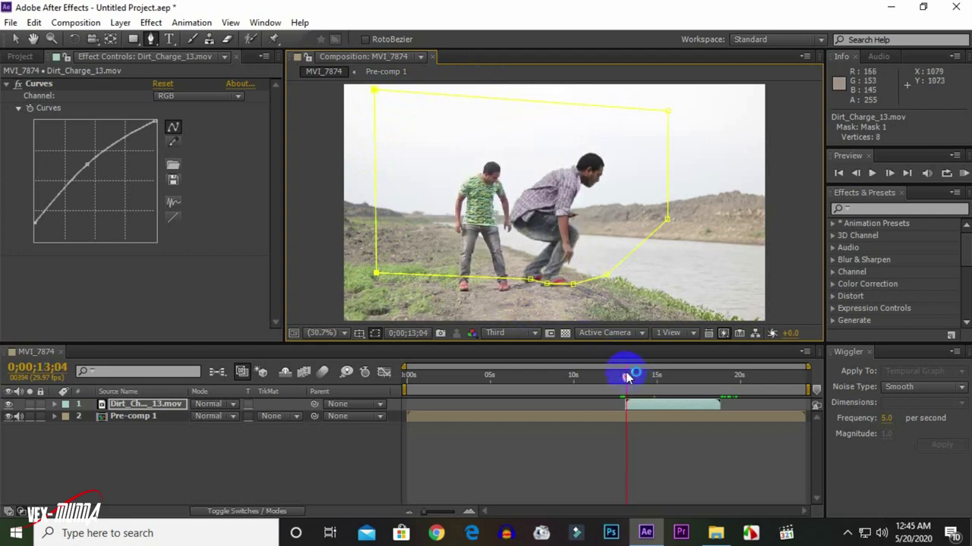
{"action": "left_click", "coordinate": [660, 450]}
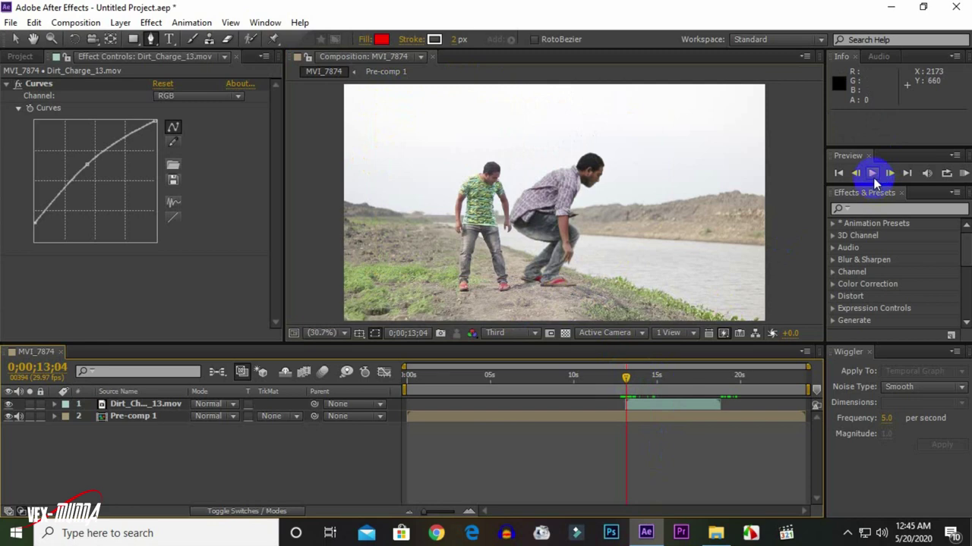
Play back the composite around 0;00;13;03 to check where the dirt burst lands
{"action": "left_click", "coordinate": [873, 177]}
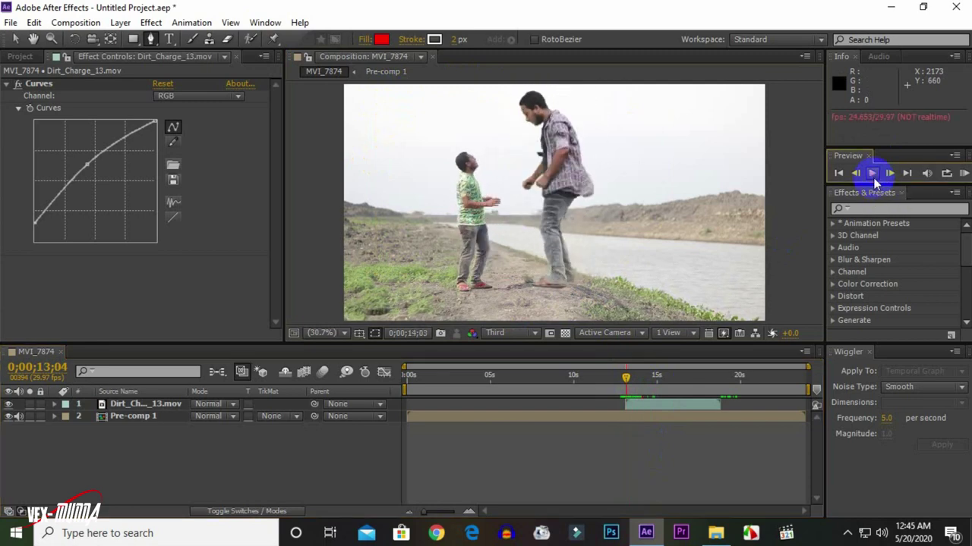
{"action": "left_click", "coordinate": [640, 380]}
{"action": "left_click_drag", "start_coordinate": [630, 377], "coordinate": [625, 377]}
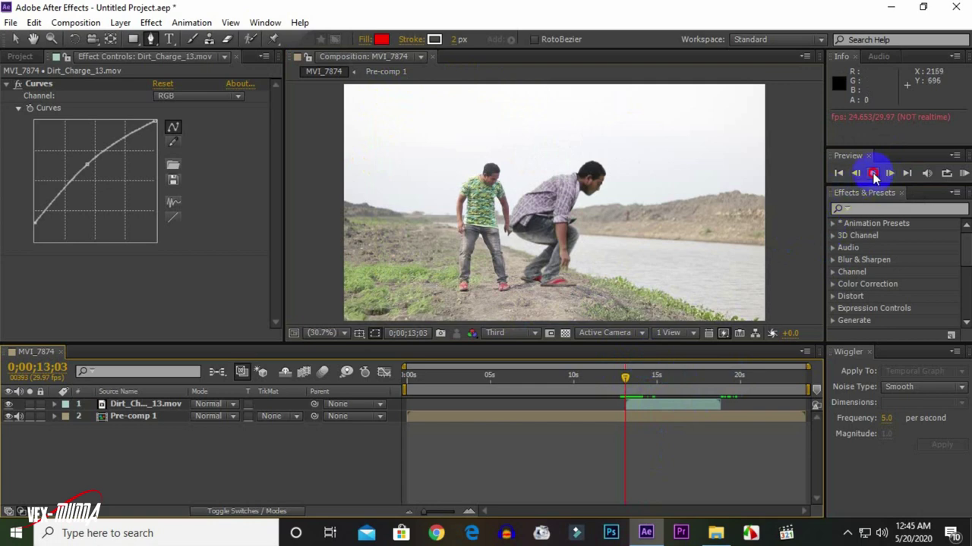
{"action": "left_click", "coordinate": [873, 173]}
{"action": "left_click", "coordinate": [872, 173]}
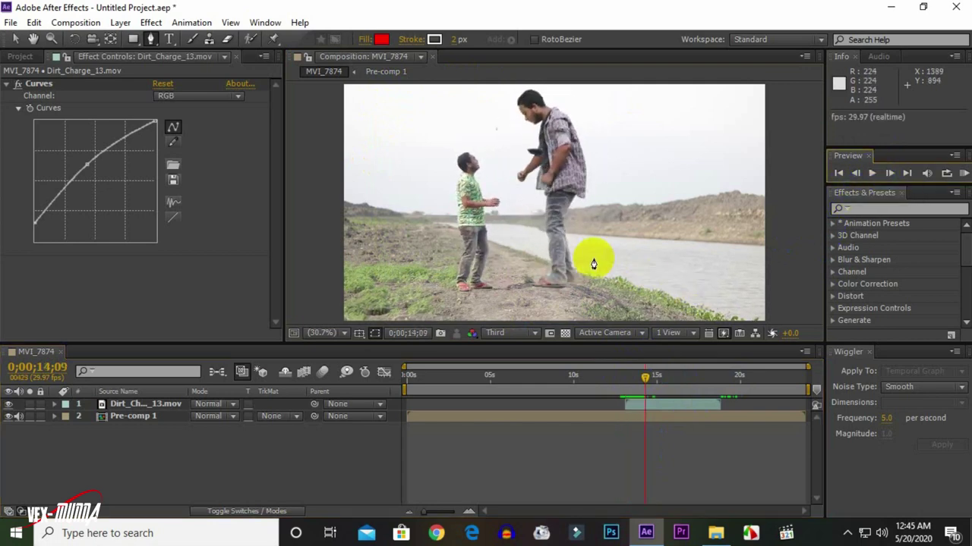
Nudge the Dirt_Charge_13 layer slightly left and down toward the big man's feet
{"action": "left_click", "coordinate": [15, 40]}
{"action": "key", "text": "apostrophe"}
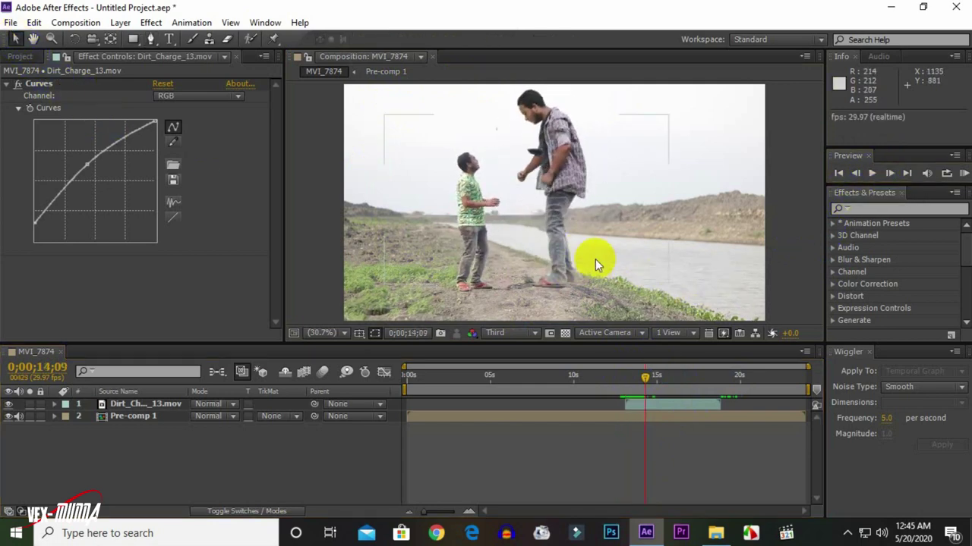
{"action": "left_click_drag", "start_coordinate": [585, 252], "coordinate": [580, 259]}
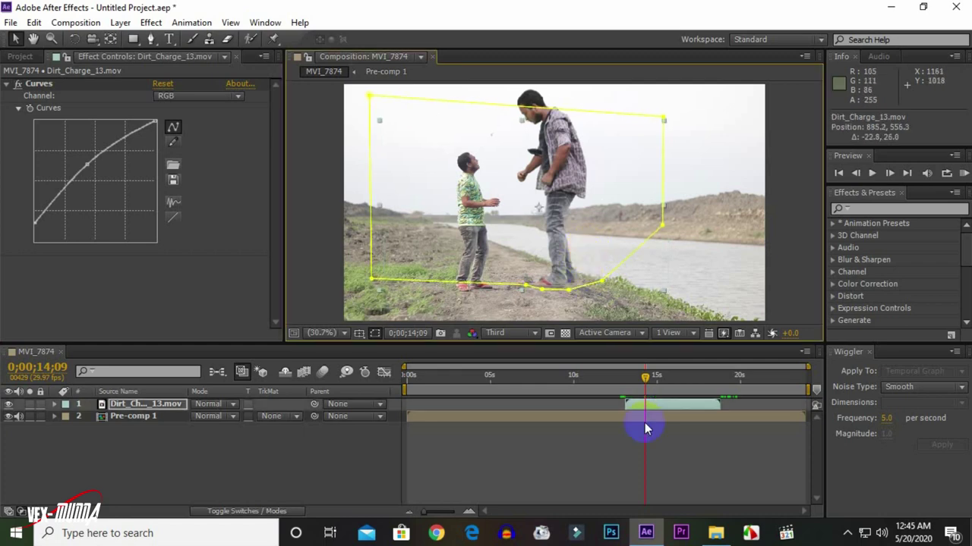
{"action": "left_click_drag", "start_coordinate": [645, 377], "coordinate": [624, 375]}
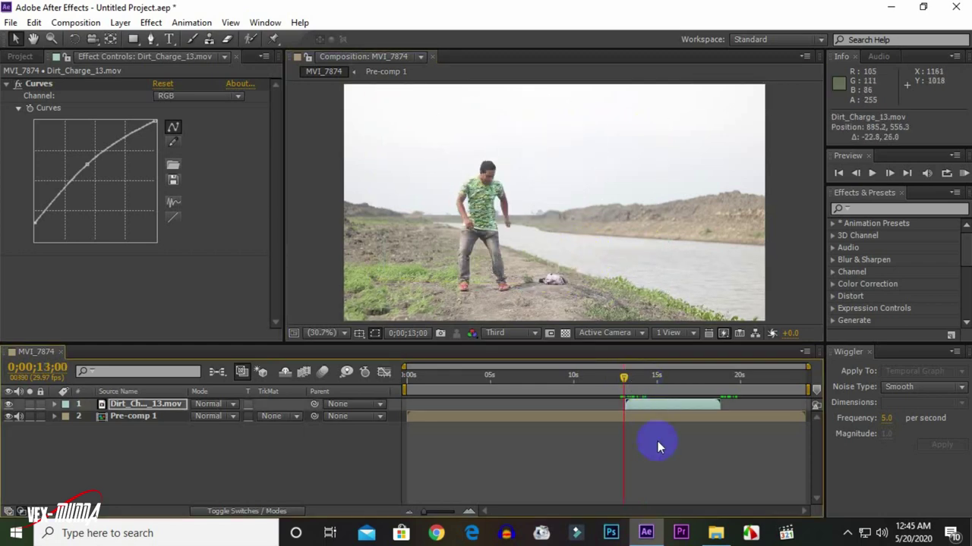
{"action": "left_click", "coordinate": [657, 442]}
Preview the jump from about 0;00;13;06 to 0;00;16;17 to confirm the burst placement
{"action": "left_click", "coordinate": [869, 176]}
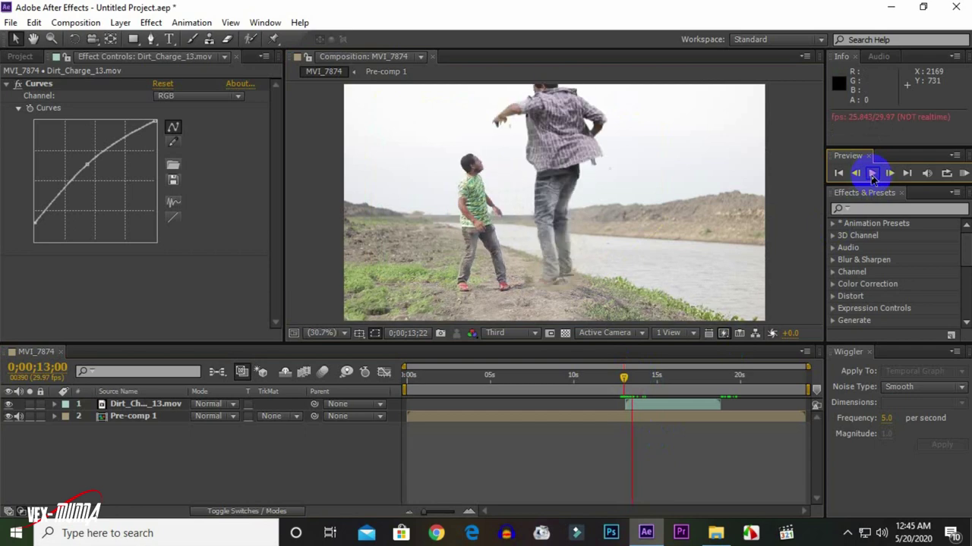
{"action": "mouse_move", "coordinate": [642, 377]}
{"action": "left_mouse_down"}
{"action": "mouse_move", "coordinate": [625, 373]}
{"action": "mouse_move", "coordinate": [650, 406]}
{"action": "mouse_move", "coordinate": [623, 374]}
{"action": "left_mouse_up"}
{"action": "left_click", "coordinate": [645, 406]}
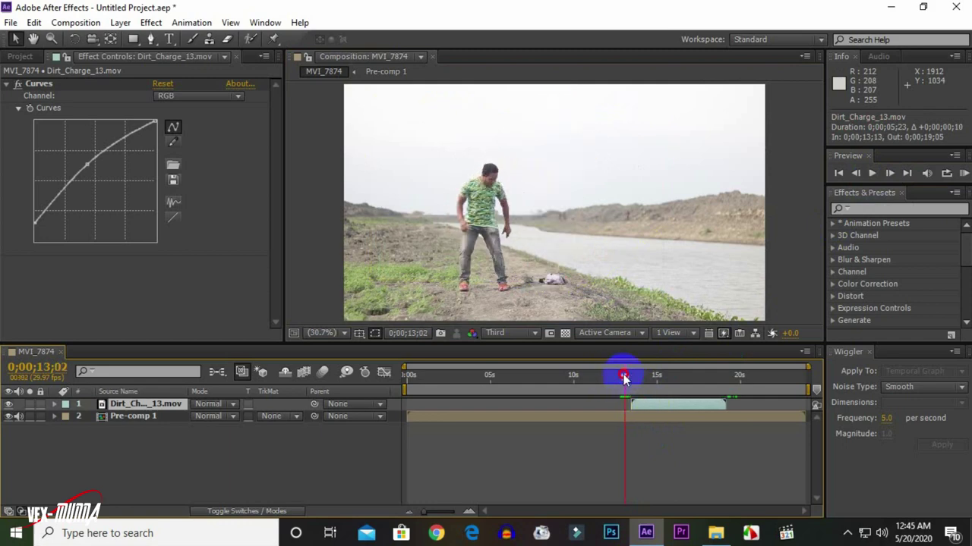
{"action": "left_click", "coordinate": [873, 174]}
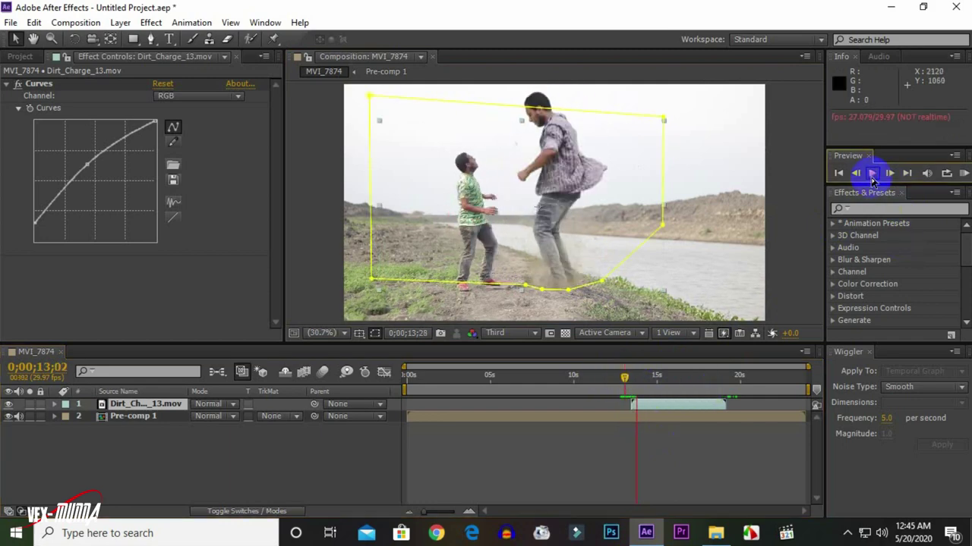
{"action": "mouse_move", "coordinate": [645, 379]}
{"action": "left_mouse_down"}
{"action": "mouse_move", "coordinate": [632, 383]}
{"action": "mouse_move", "coordinate": [648, 410]}
{"action": "mouse_move", "coordinate": [628, 375]}
{"action": "left_mouse_up"}
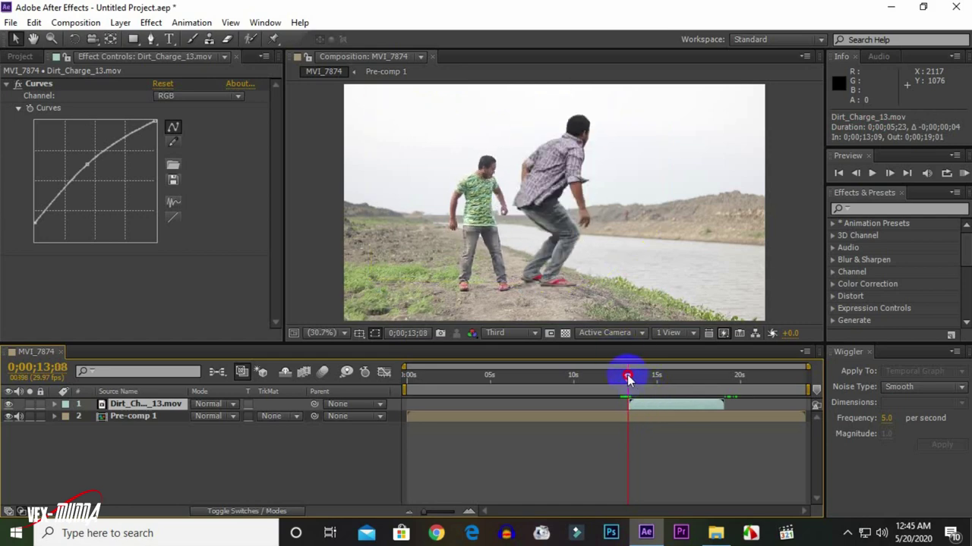
{"action": "left_click", "coordinate": [664, 440]}
{"action": "left_click", "coordinate": [873, 173]}
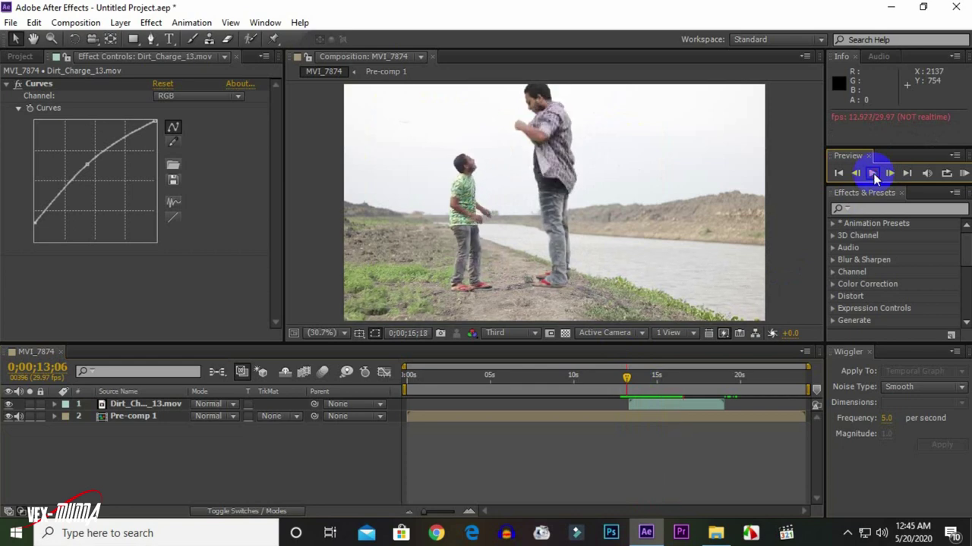
{"action": "left_click", "coordinate": [872, 174]}
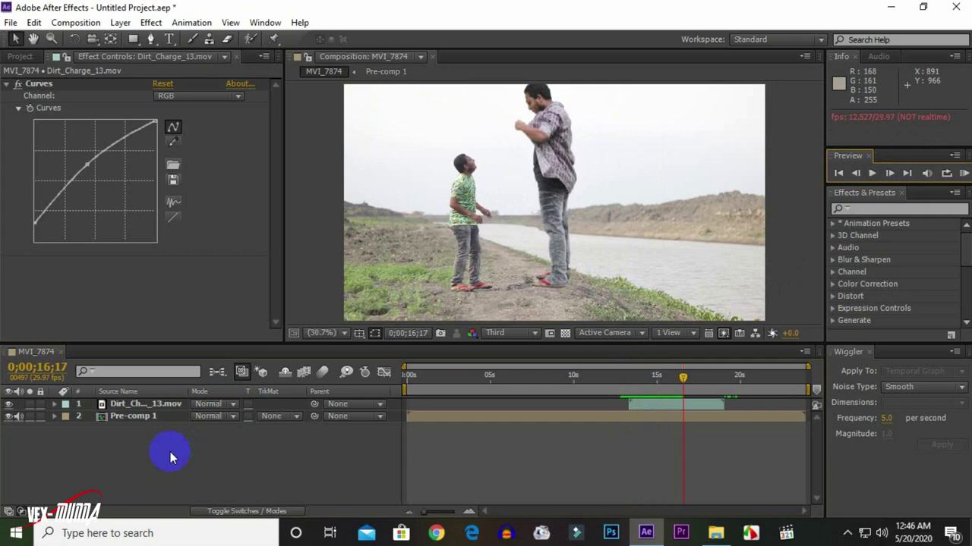
Add MVI_7874 to the Render Queue with output 'big man oo.avi' on the Desktop, then render
{"action": "left_click", "coordinate": [84, 23]}
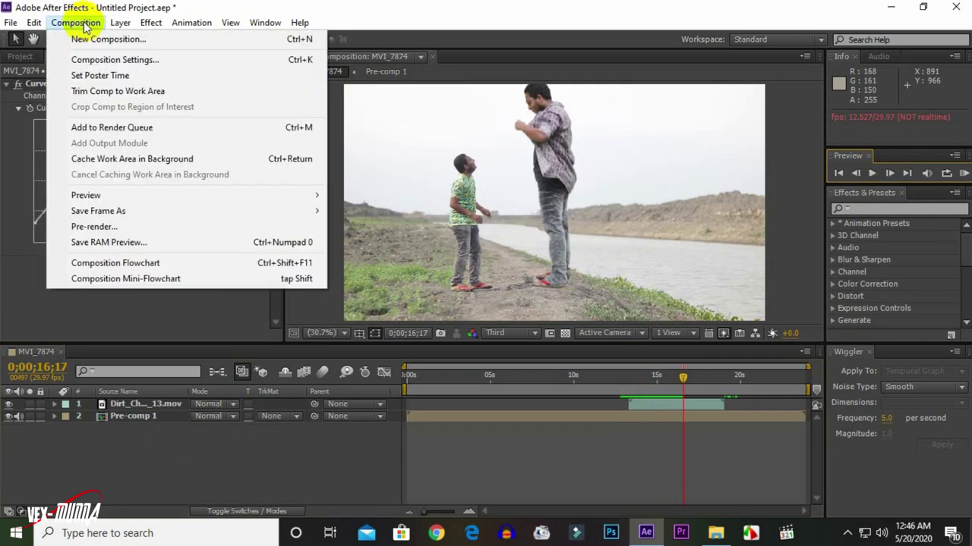
{"action": "left_click", "coordinate": [106, 228]}
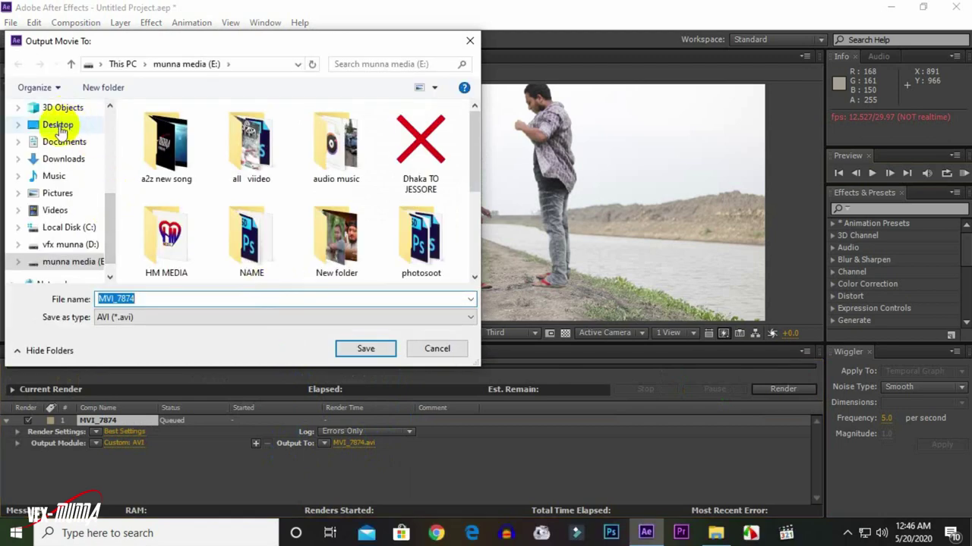
{"action": "left_click", "coordinate": [59, 127]}
{"action": "double_click", "coordinate": [141, 299]}
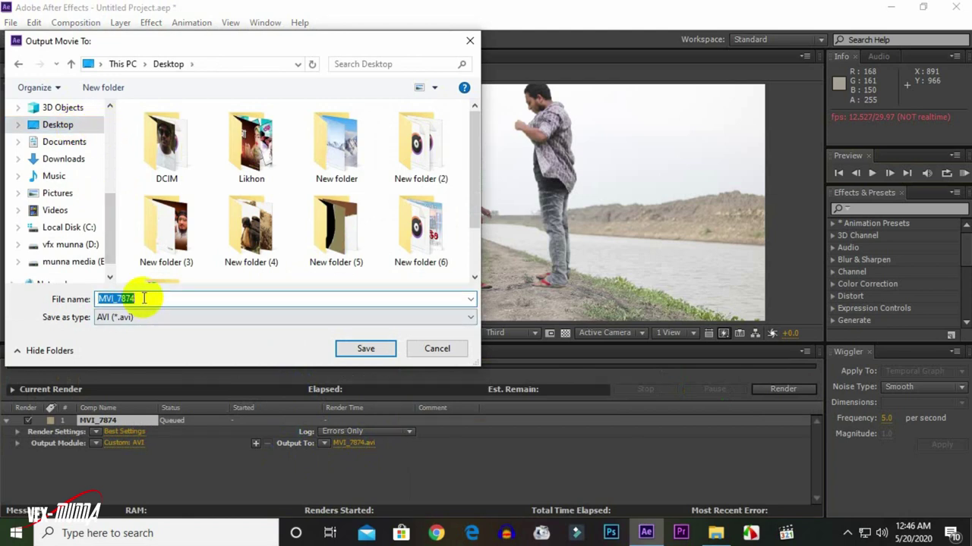
{"action": "type", "text": "big man"}
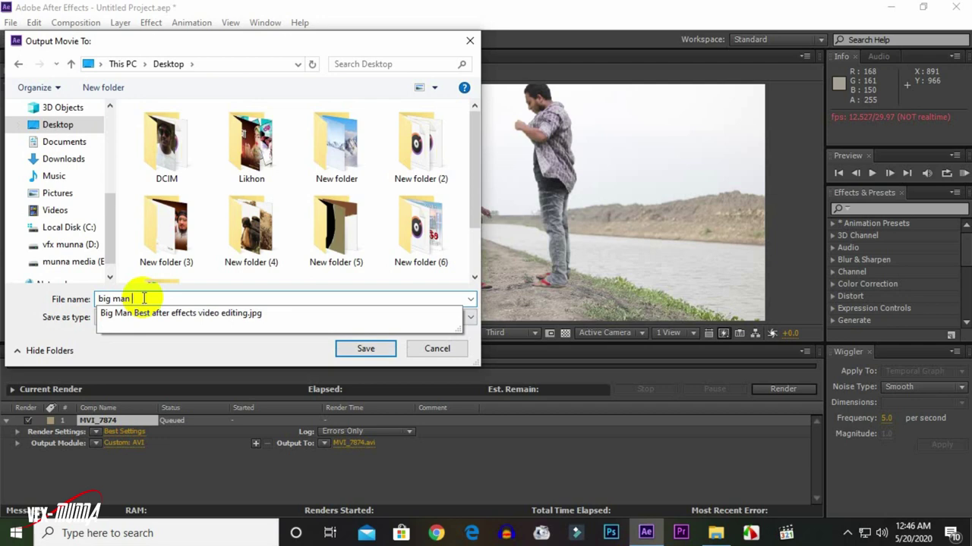
{"action": "type", "text": "oo"}
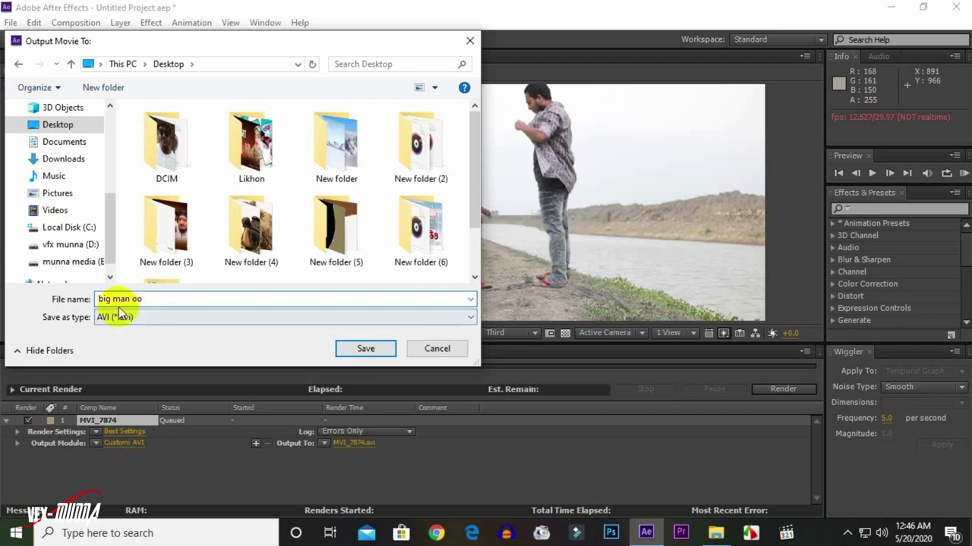
{"action": "left_click", "coordinate": [369, 349]}
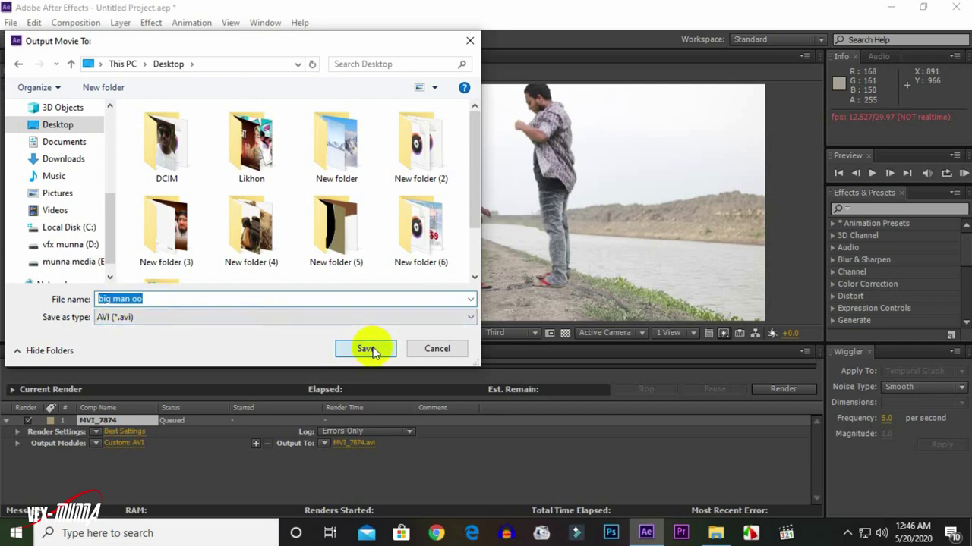
{"action": "left_click", "coordinate": [798, 391]}
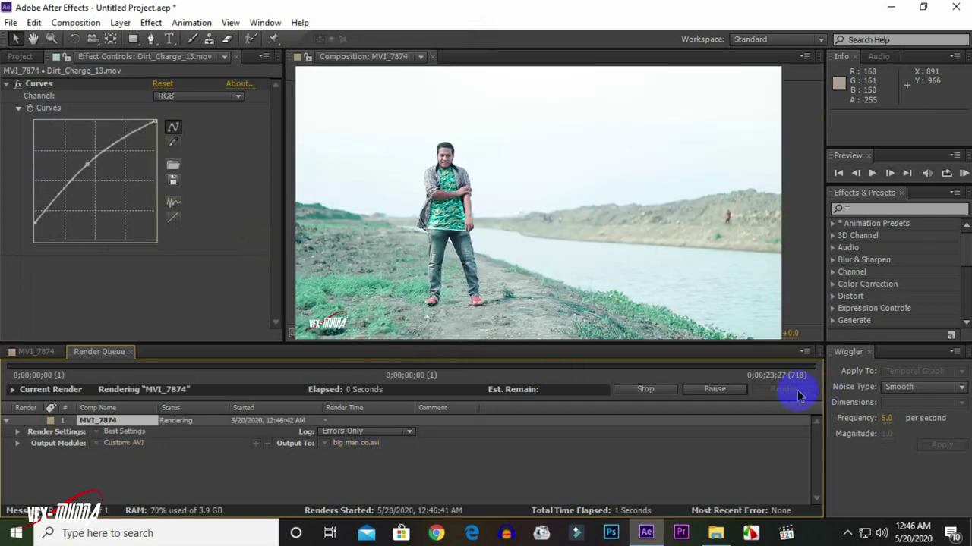